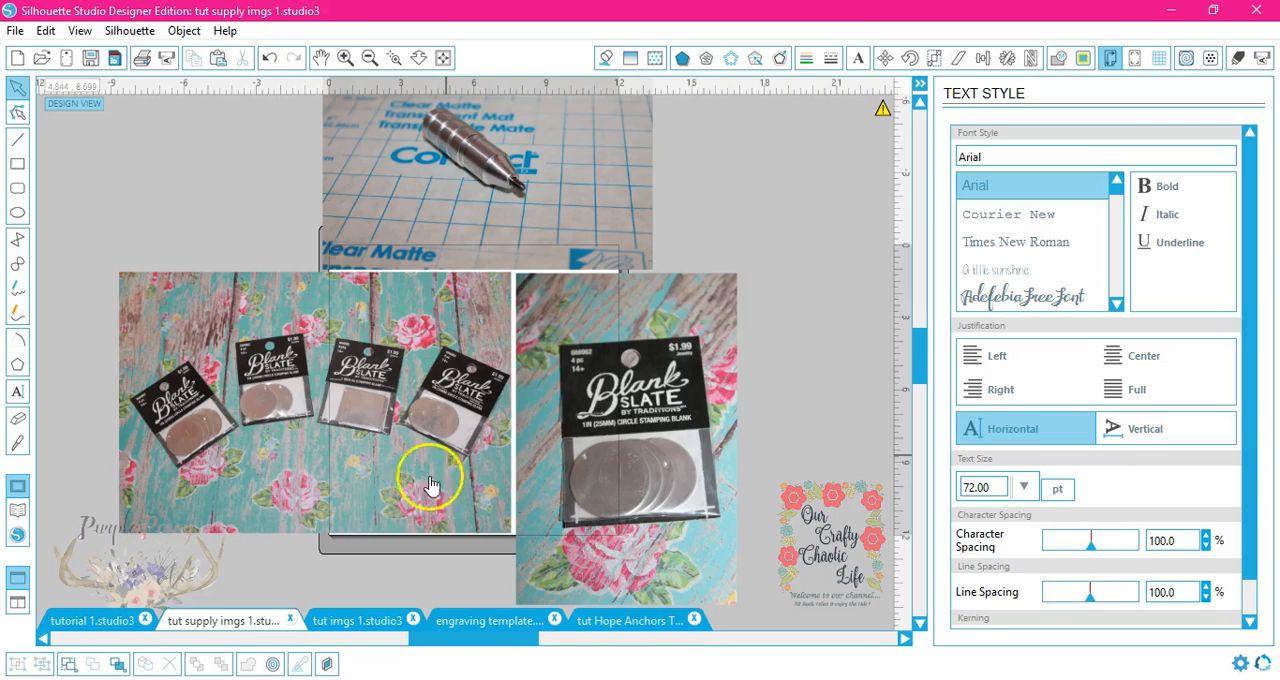
Step: Open the engraving template and drag the 1 inch square onto the cutting mat
left_click(352, 621)
left_click(514, 562)
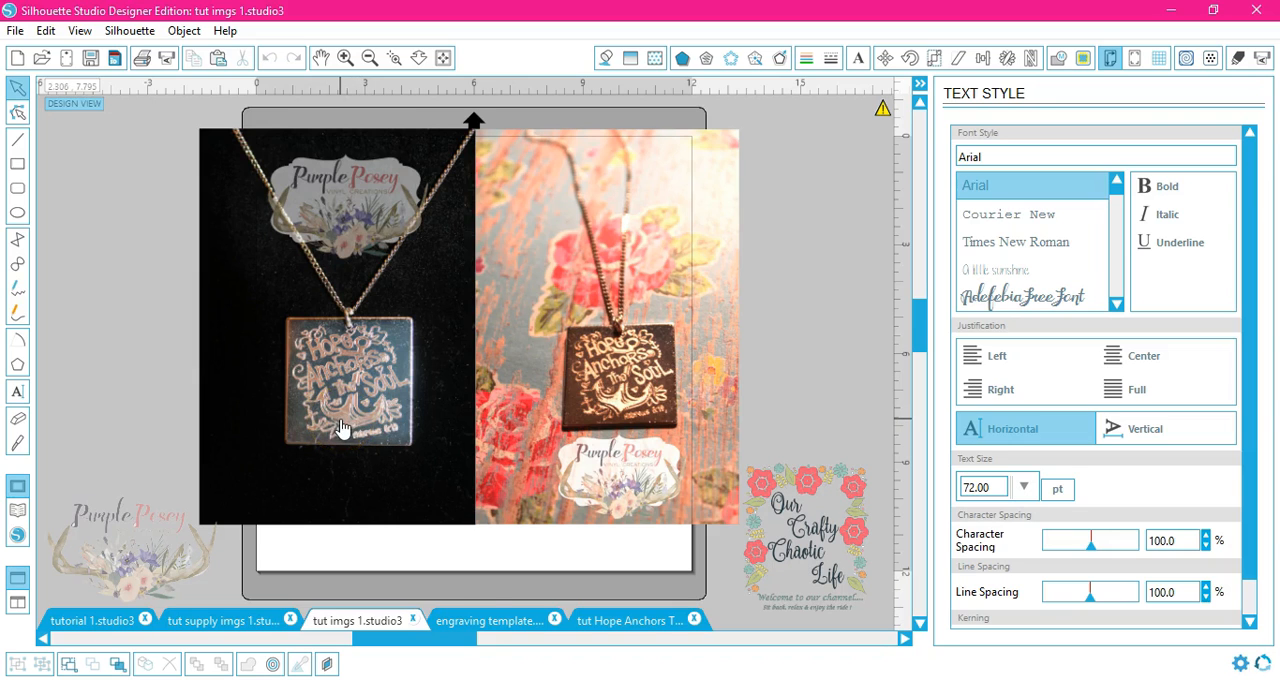
left_click(483, 620)
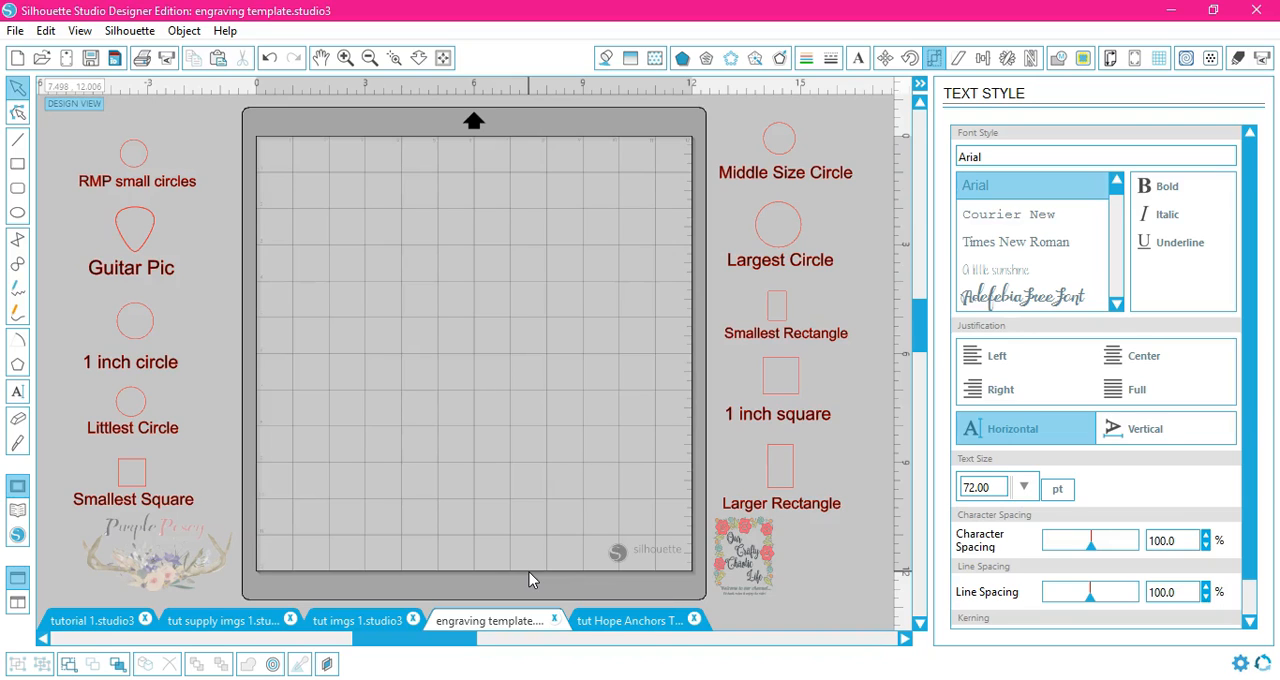
left_click(790, 397)
left_click_drag(790, 397, 431, 250)
left_click(528, 243)
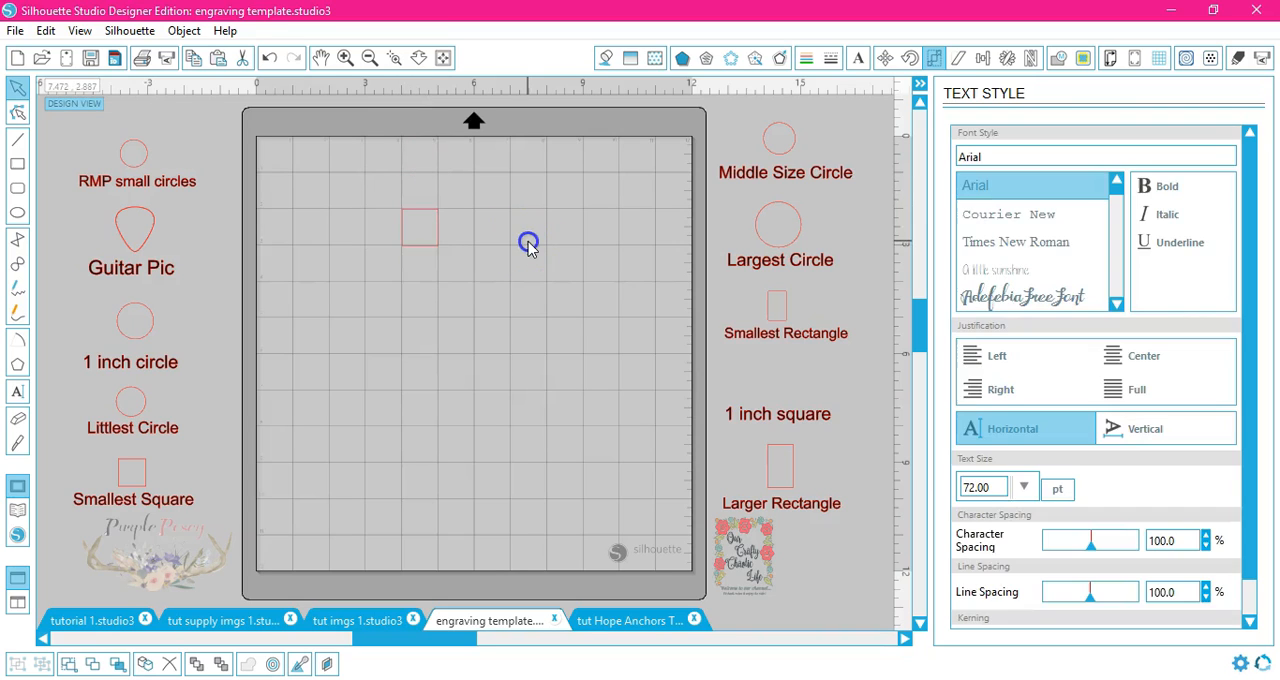
Step: In the Hope Anchors document, select the design and set its fill colour to none
left_click(652, 622)
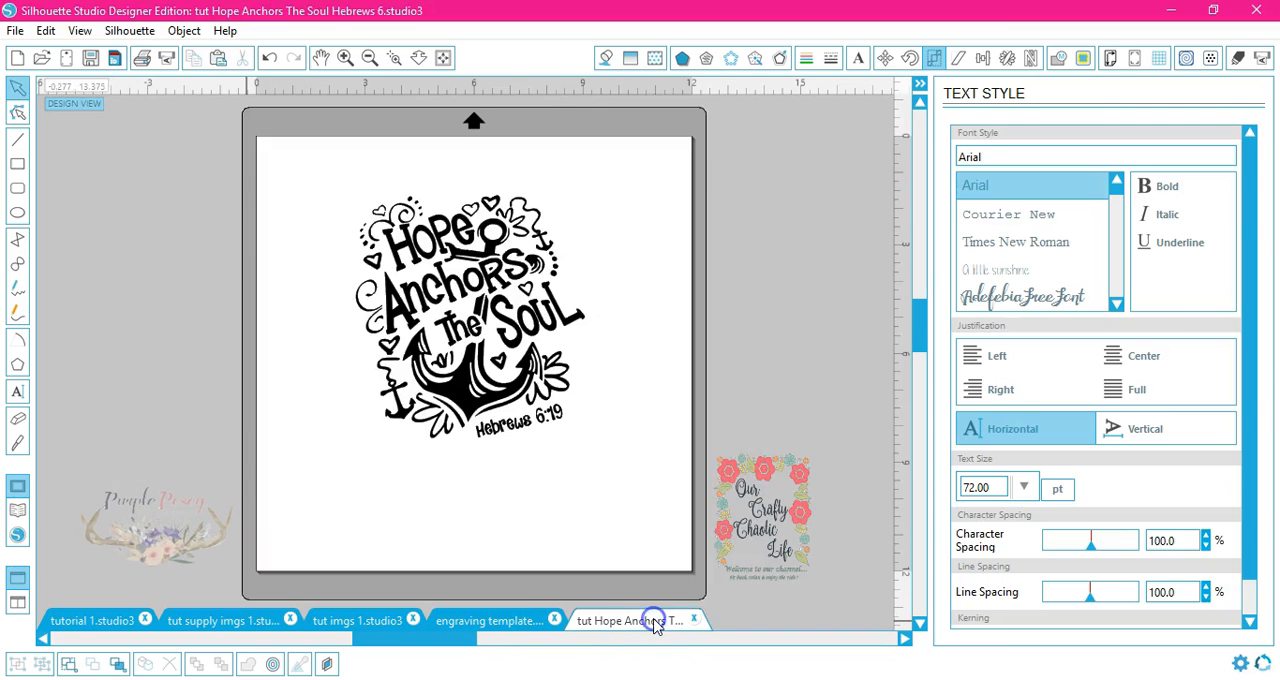
left_click(628, 463)
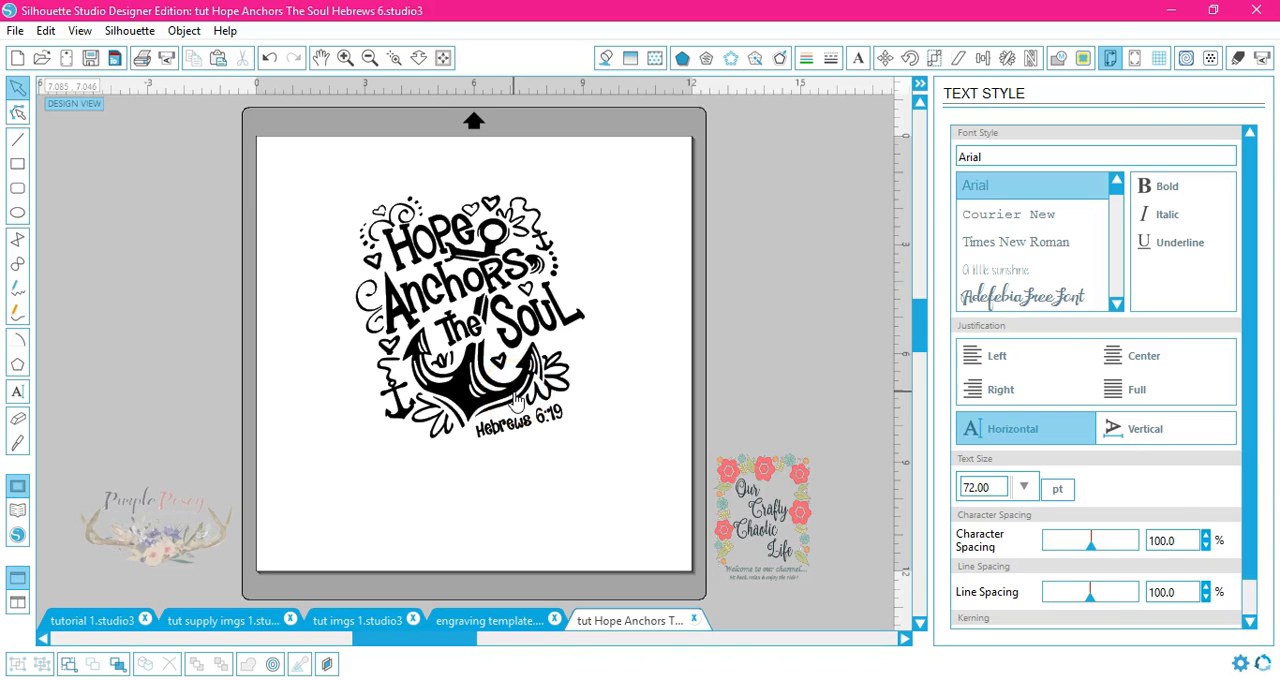
left_click(517, 399)
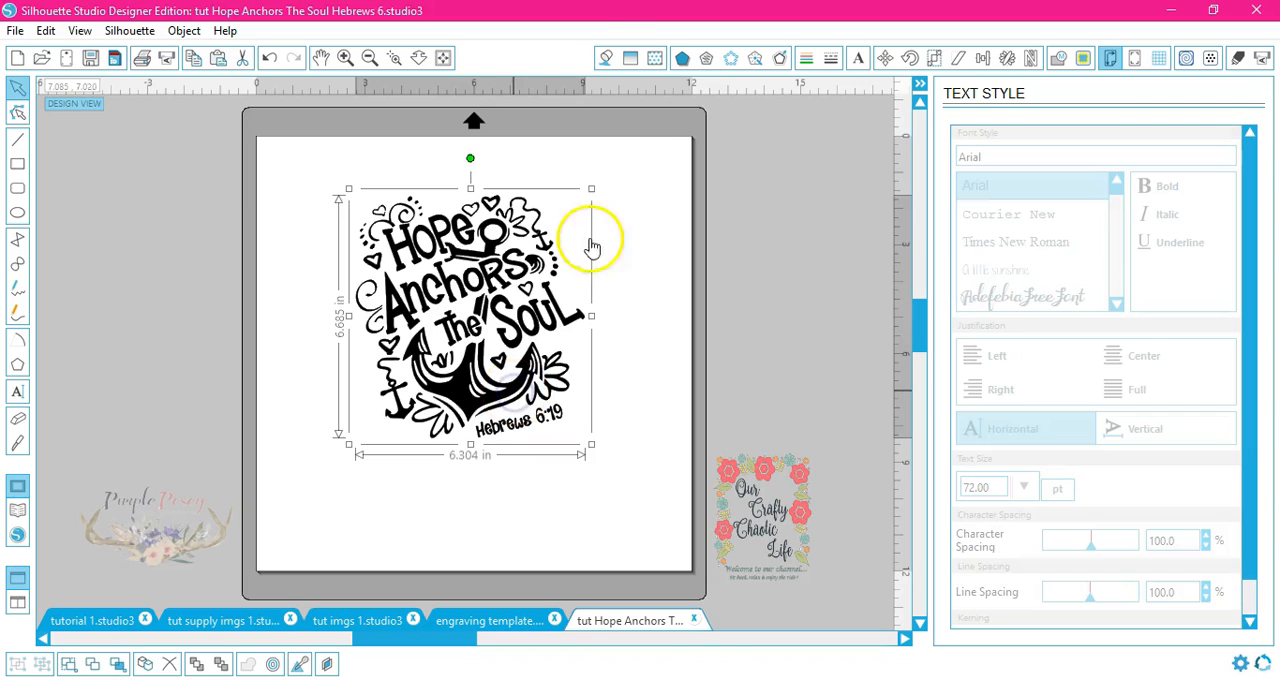
left_click(606, 58)
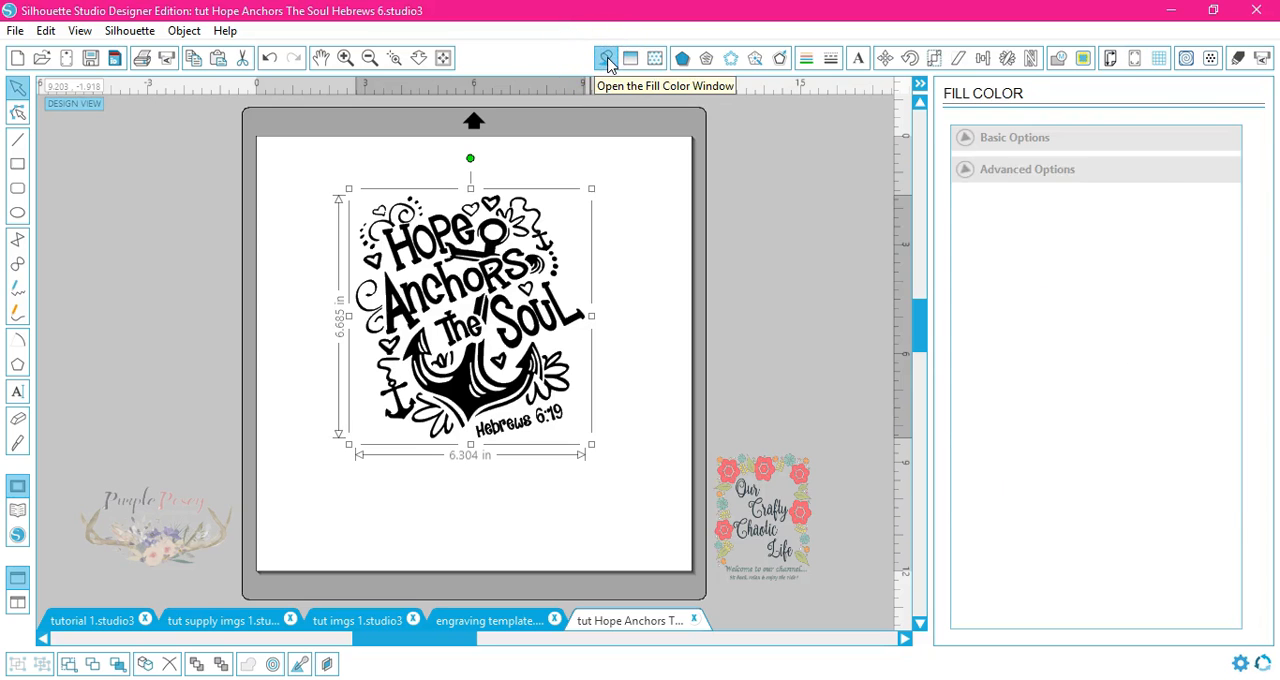
left_click(1115, 183)
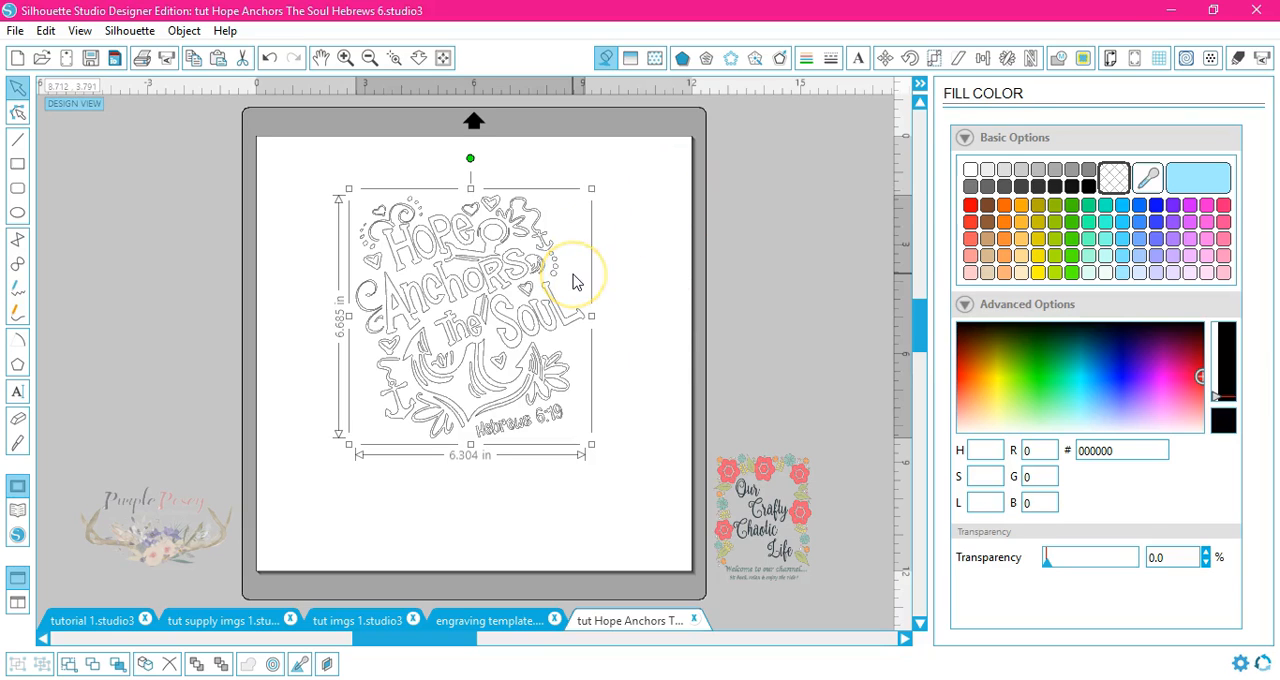
Step: Apply a Diamond Hatch fill sketch to the design
left_click(706, 63)
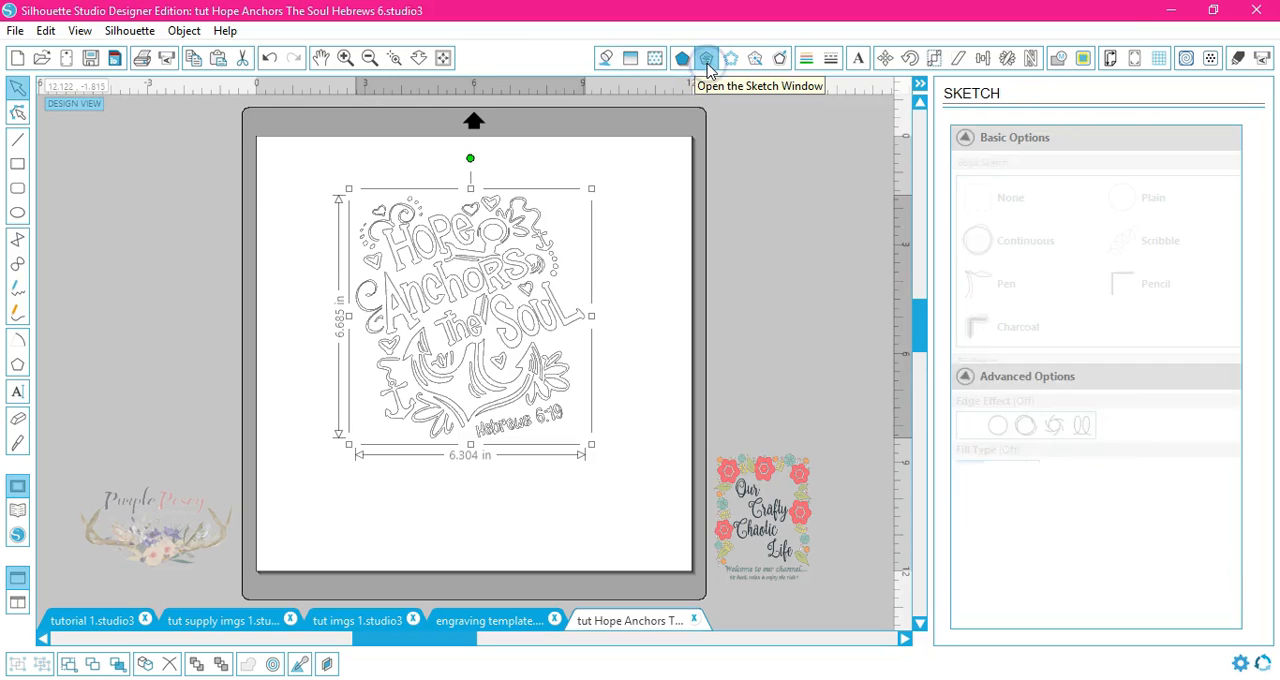
left_click(1161, 208)
left_click(1161, 208)
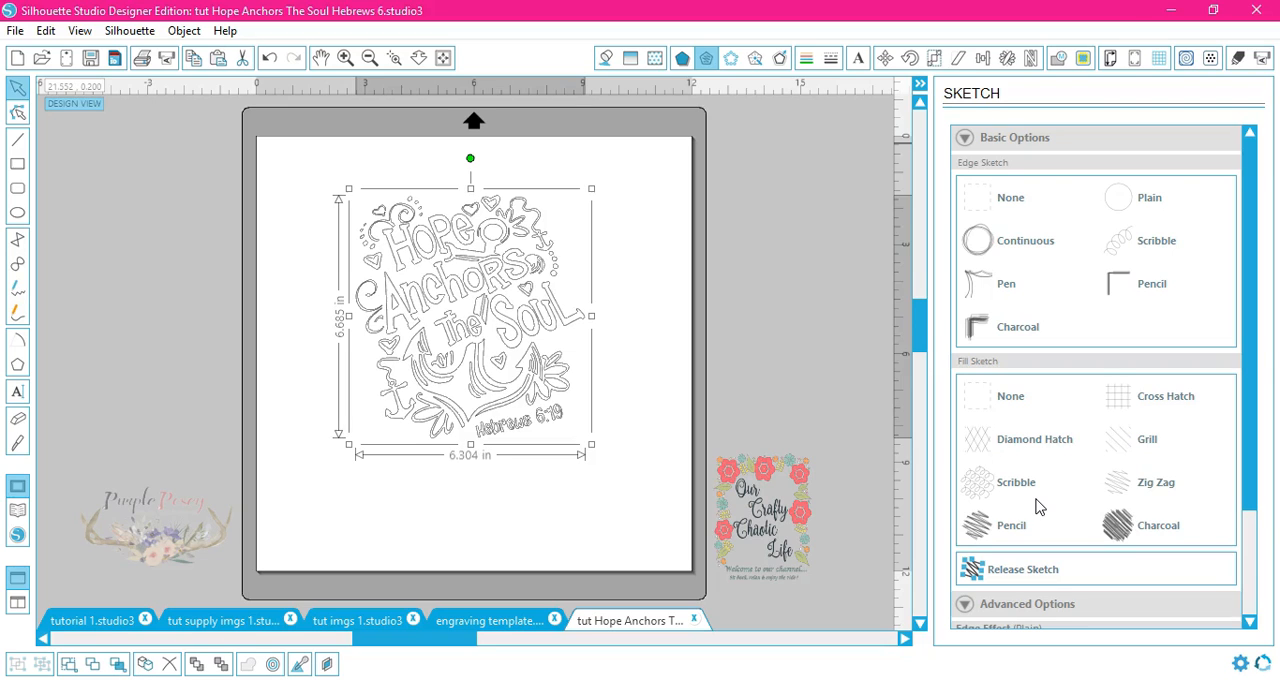
left_click(1053, 448)
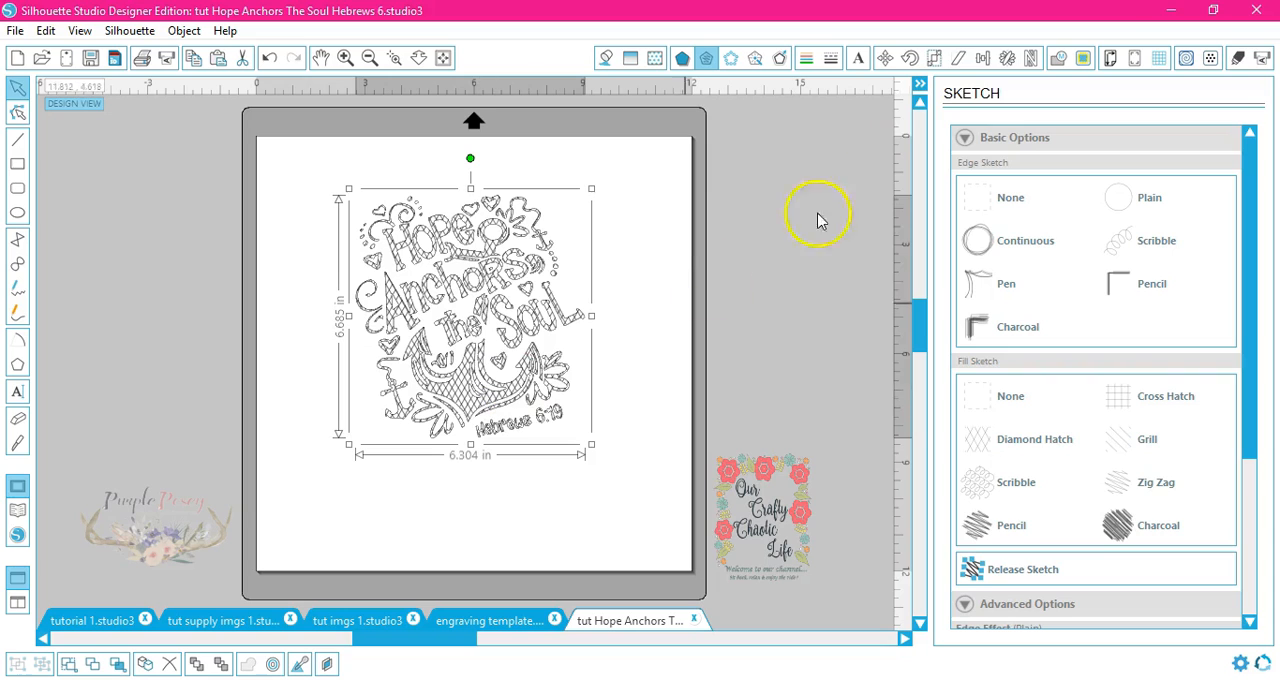
Step: Scale the sketched design up to 300%
left_click(932, 60)
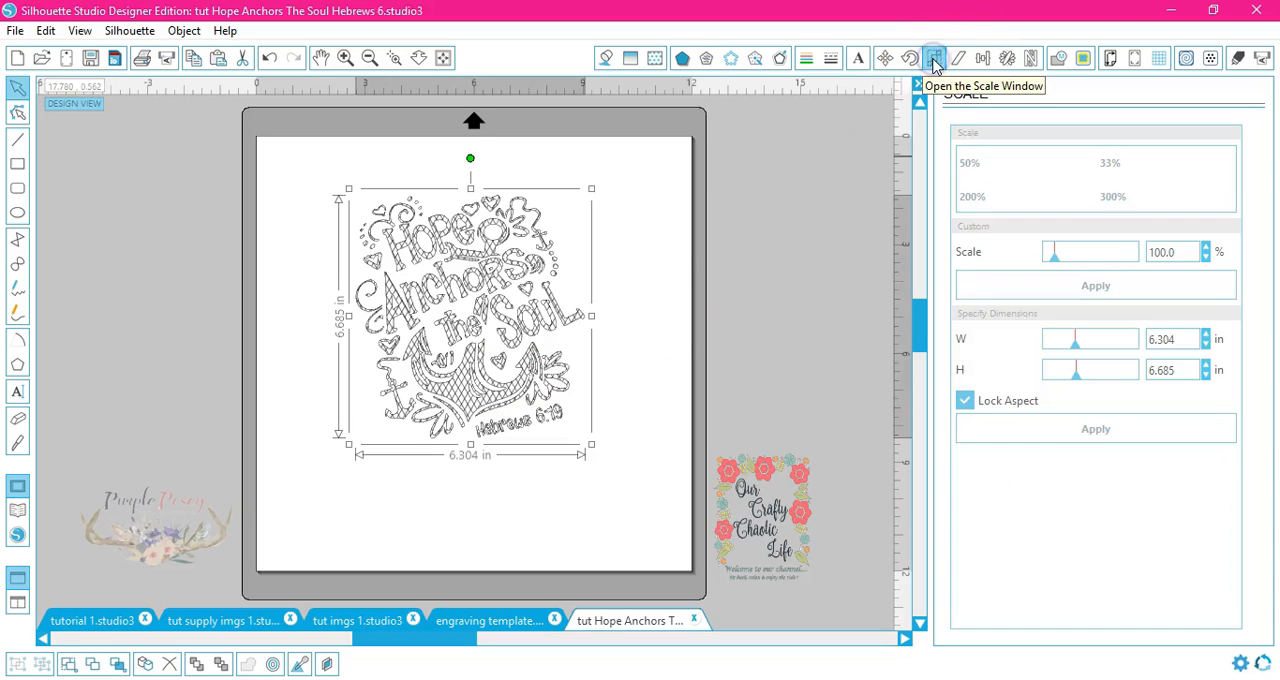
left_click(1113, 198)
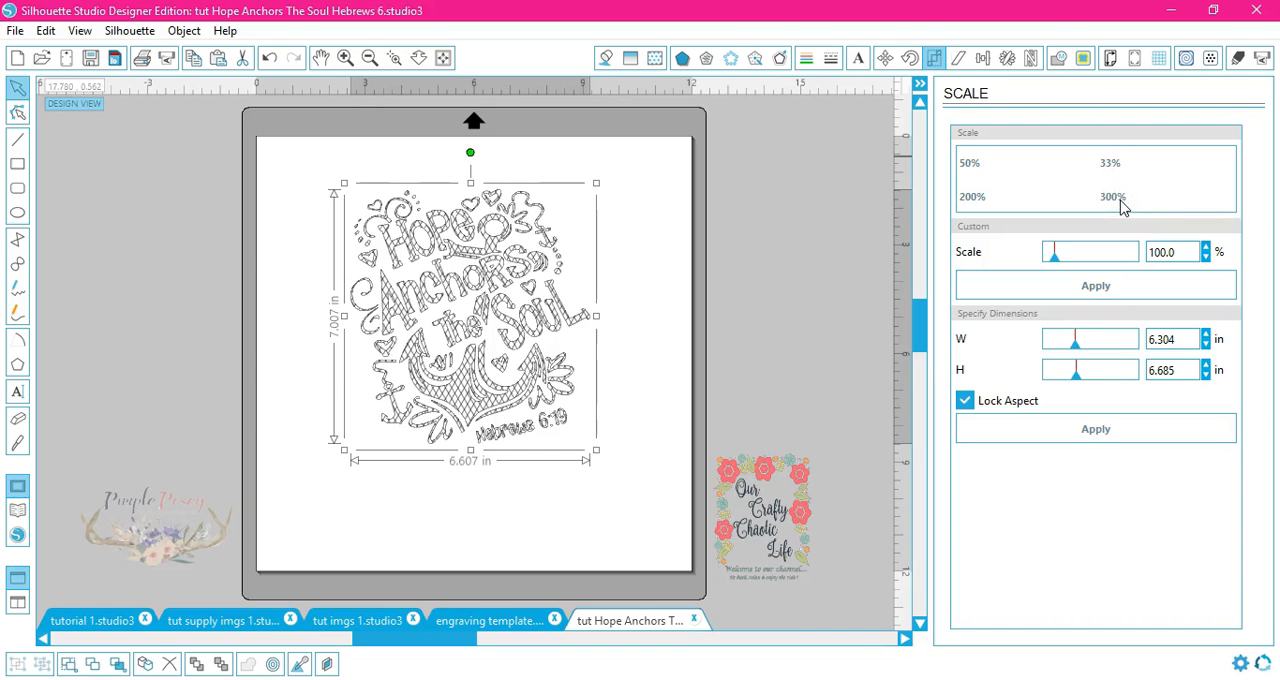
left_click(1121, 204)
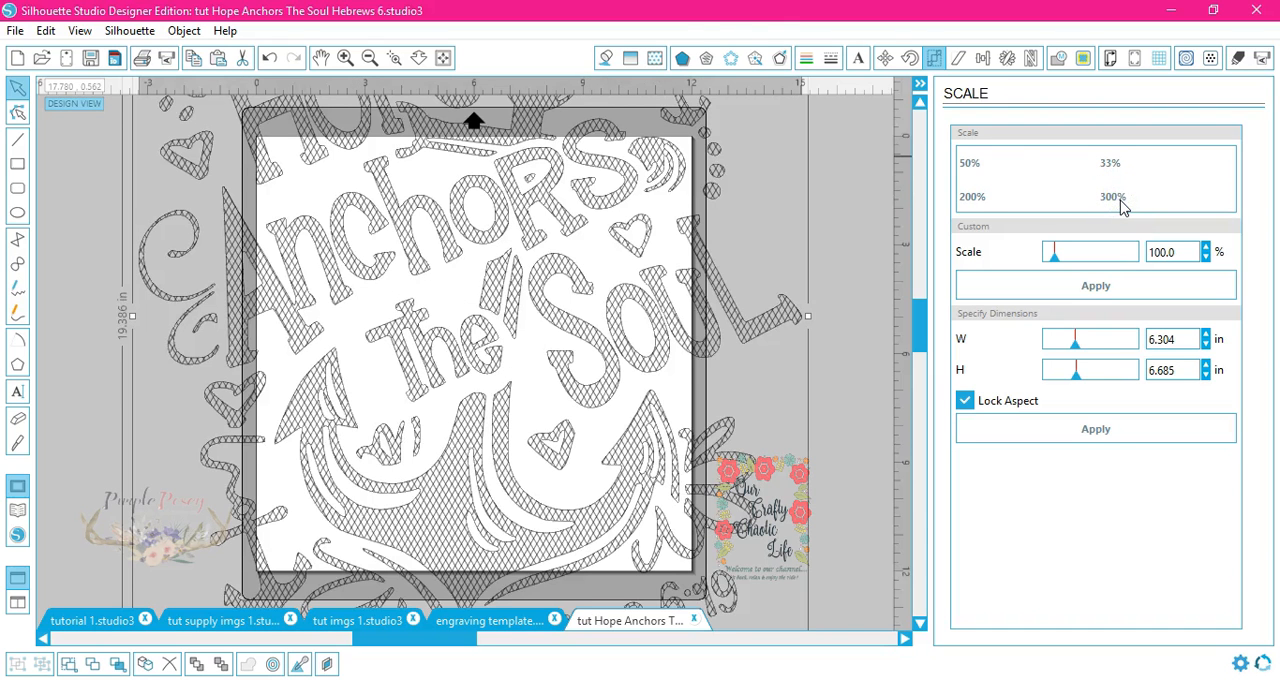
Step: Release the sketch so the hatch becomes editable lines
left_click(708, 60)
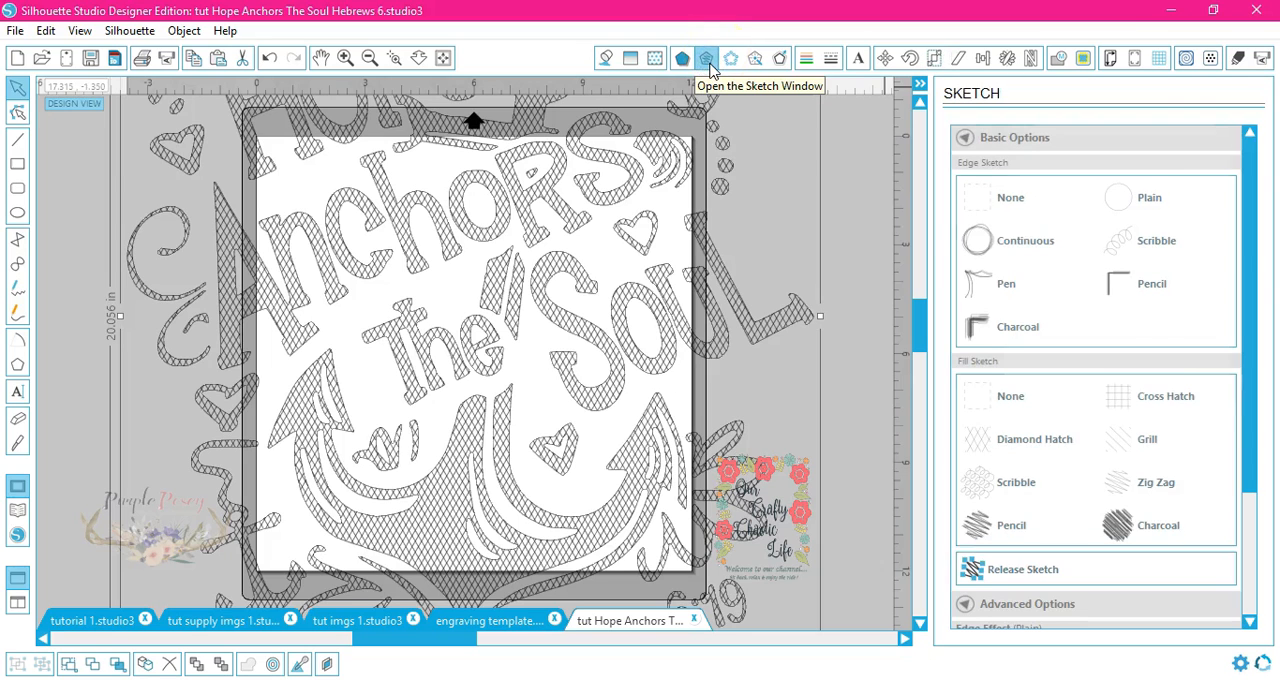
left_click(1020, 572)
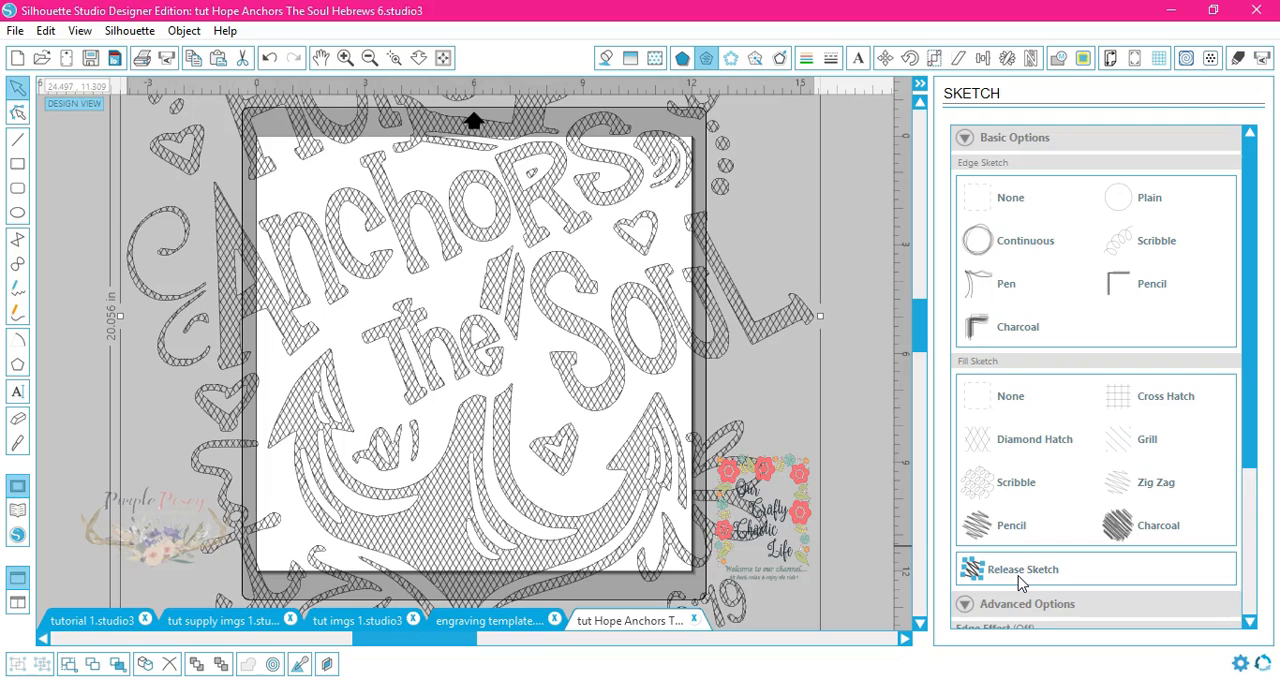
Step: Scale the design back down to 33%
left_click(938, 60)
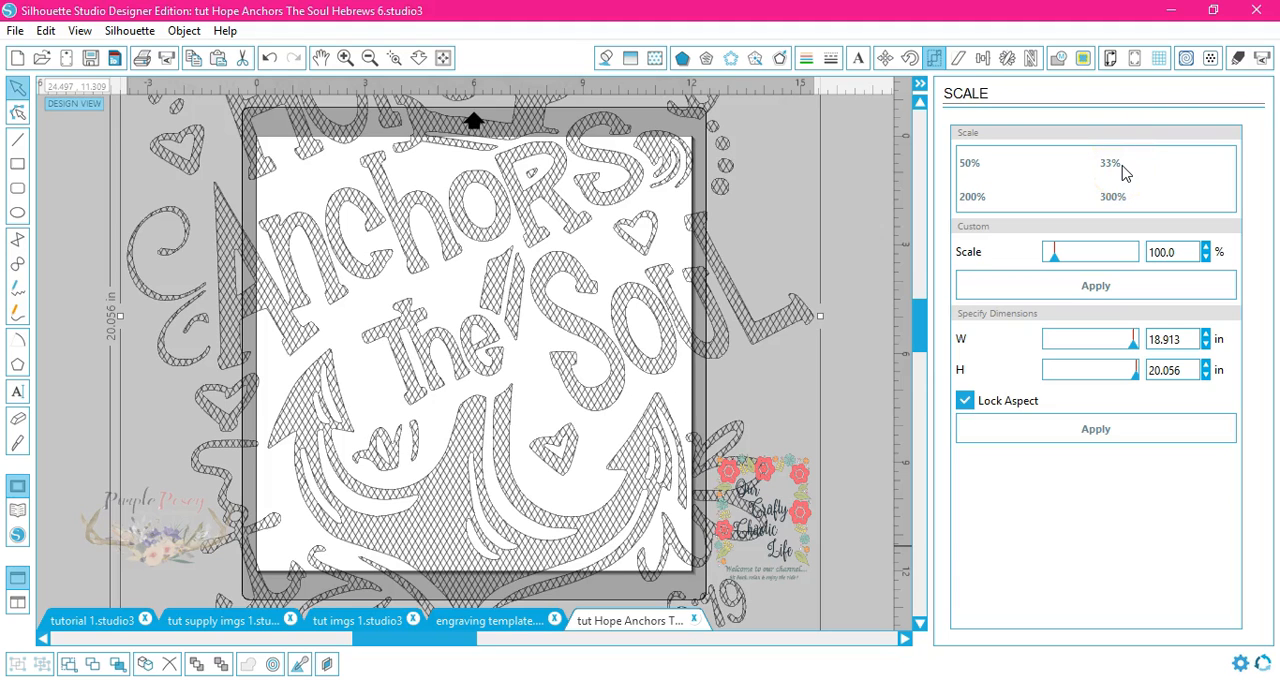
left_click(1122, 174)
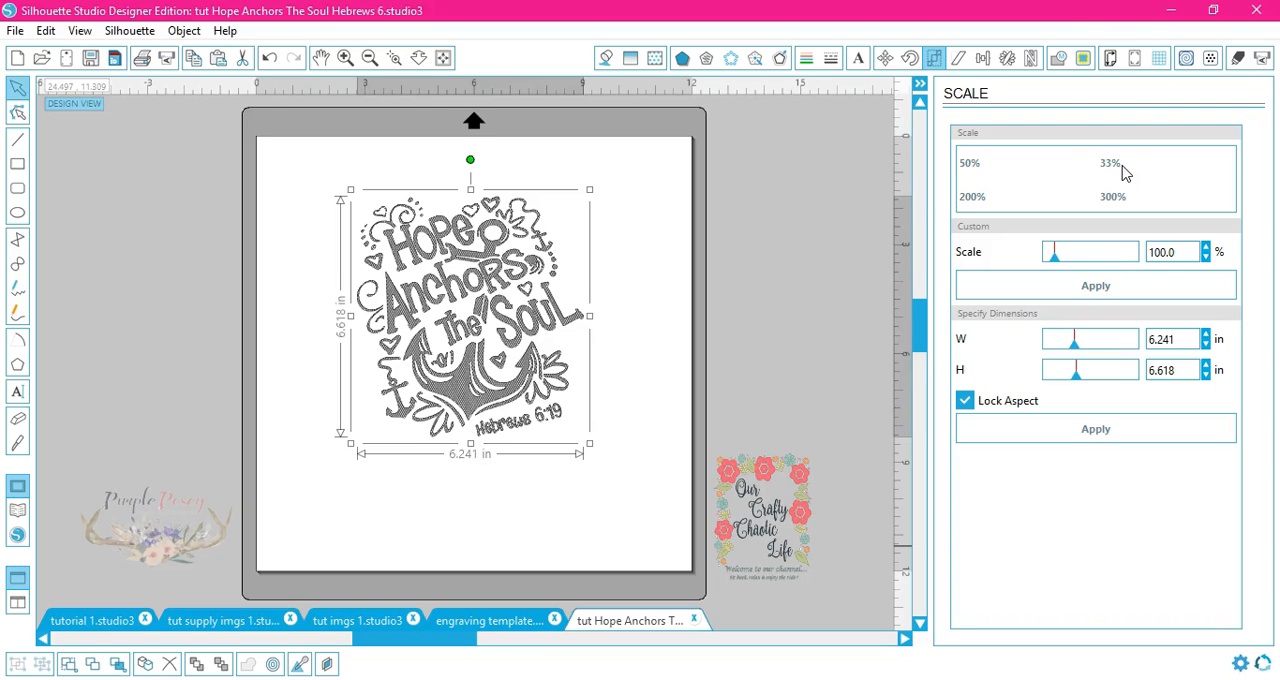
Step: Duplicate the design to the right and align the two copies to the centre
left_click(1007, 60)
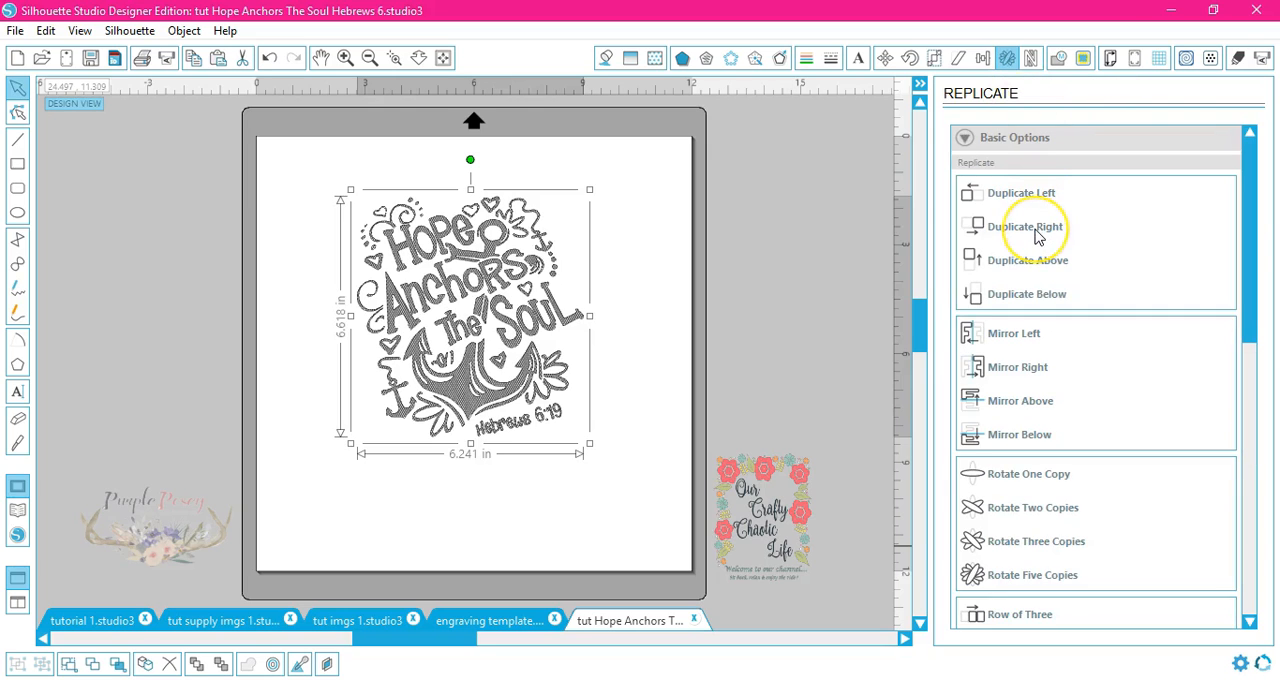
left_click(1037, 232)
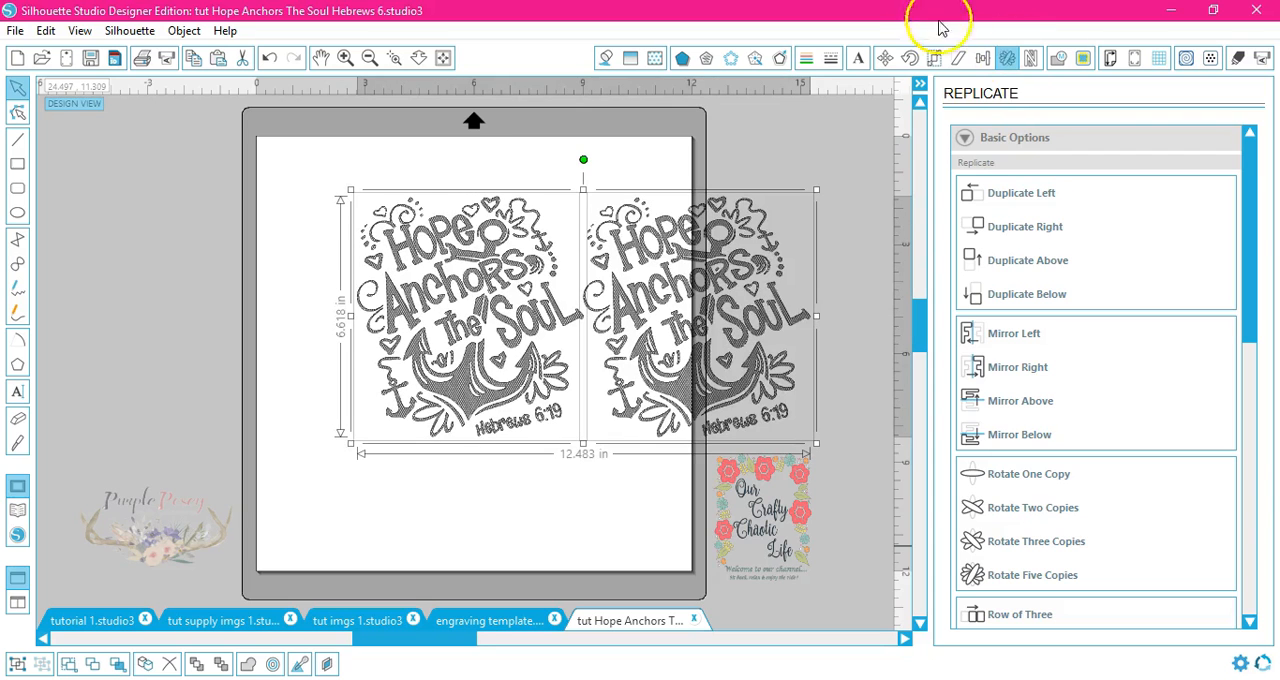
left_click(983, 59)
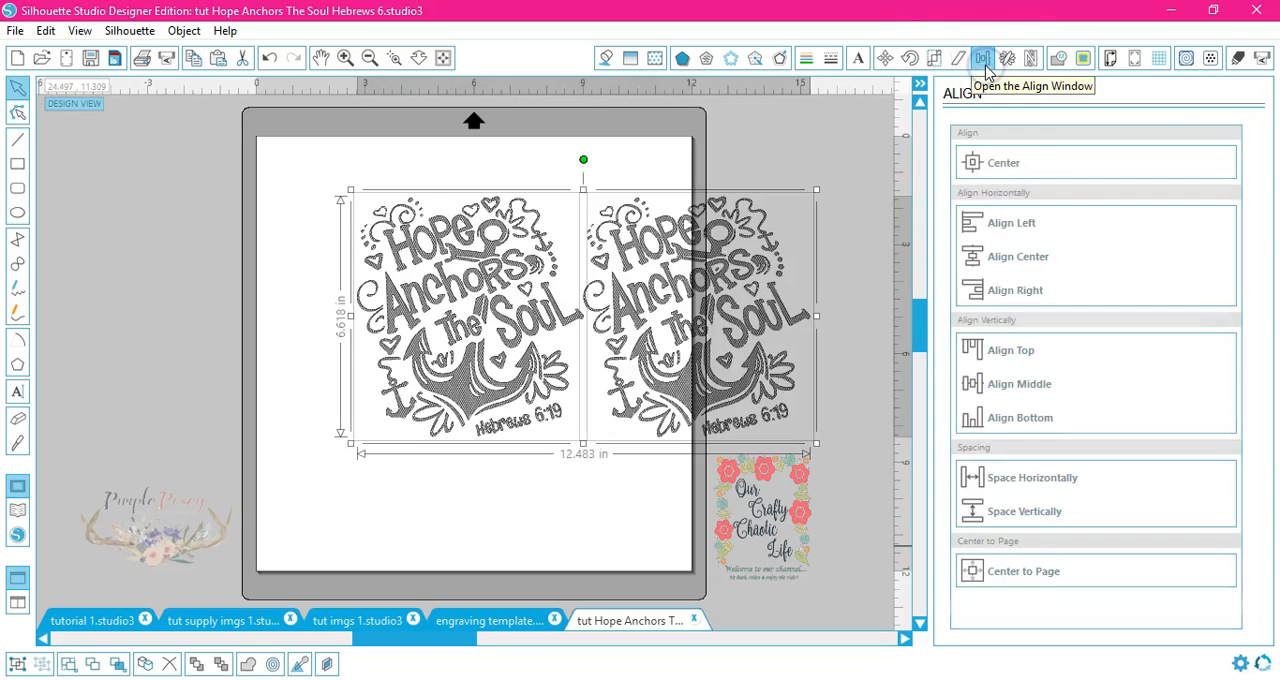
left_click(1034, 257)
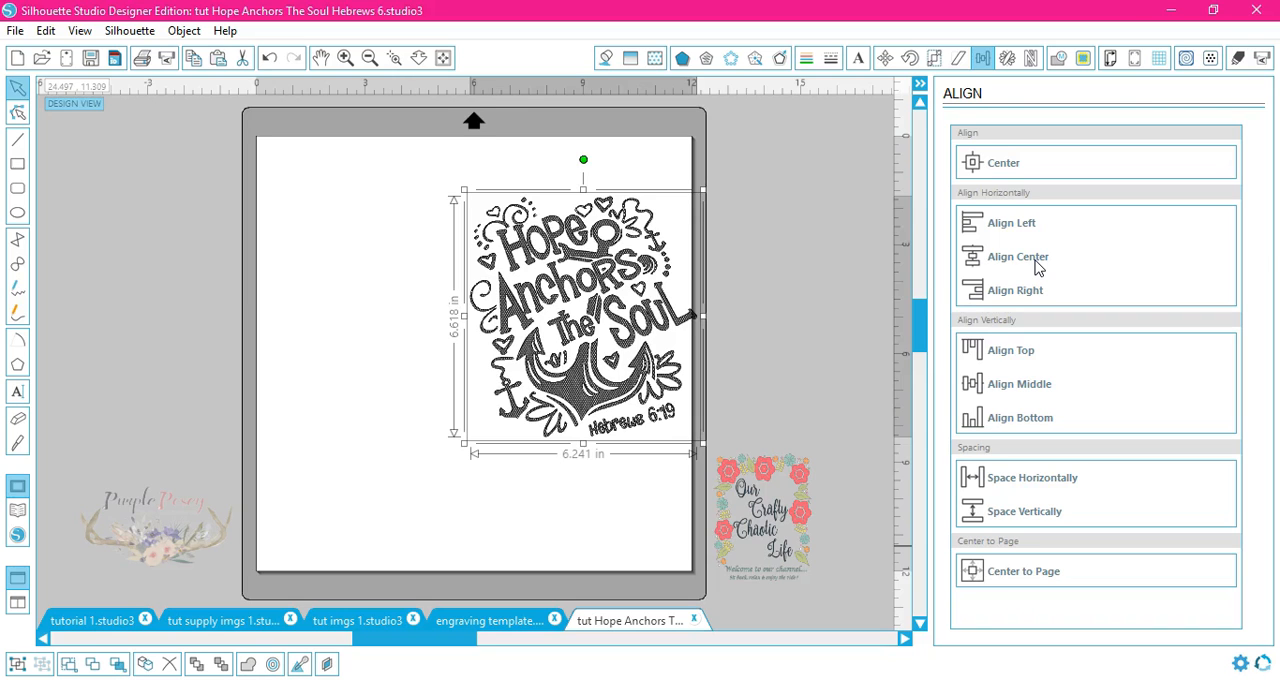
Step: Try moving the design copies apart on the mat, and undo those moves
left_click_drag(594, 395, 490, 360)
left_click(634, 349)
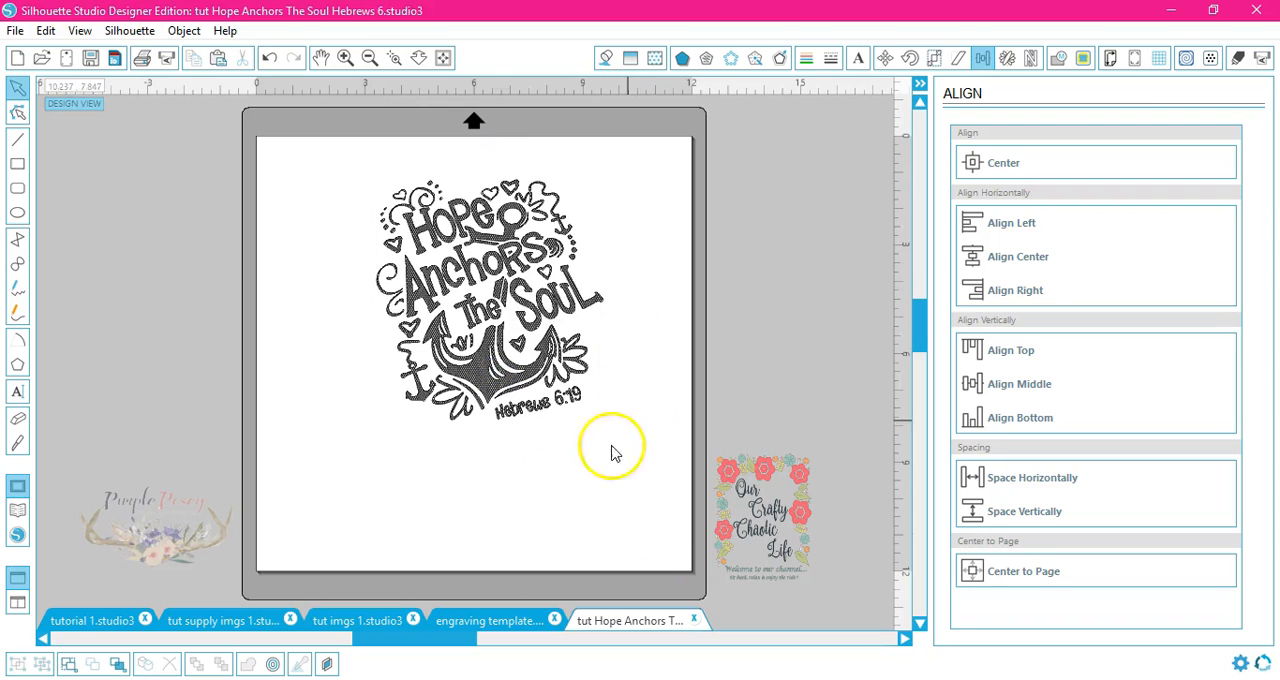
left_click_drag(497, 385, 712, 378)
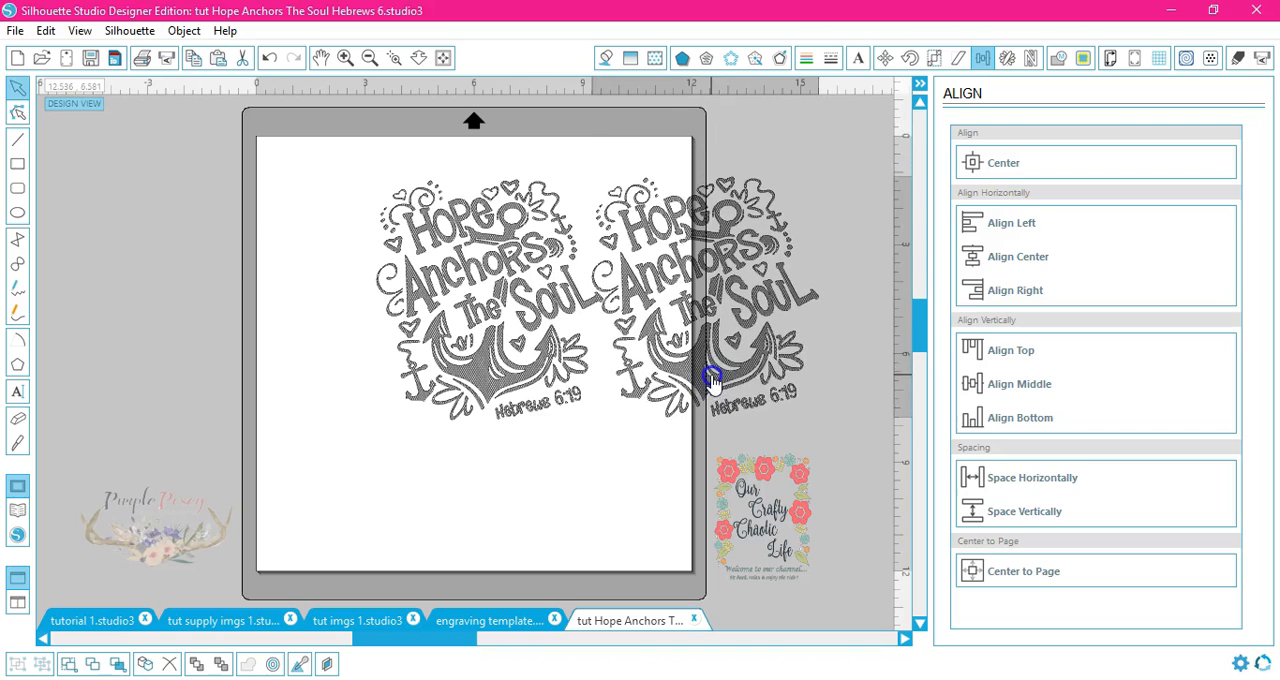
left_click(659, 497)
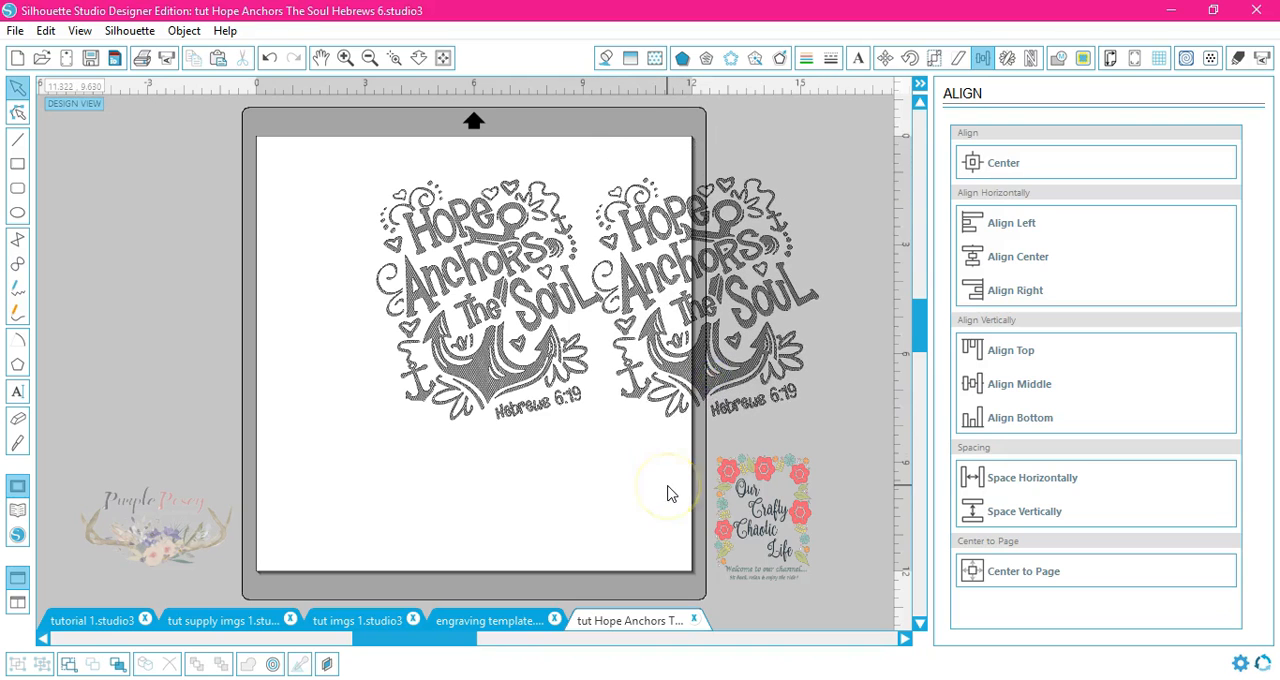
left_click(271, 59)
left_click(272, 60)
left_click(271, 59)
Step: Select the whole design and copy it
left_click_drag(613, 187, 329, 449)
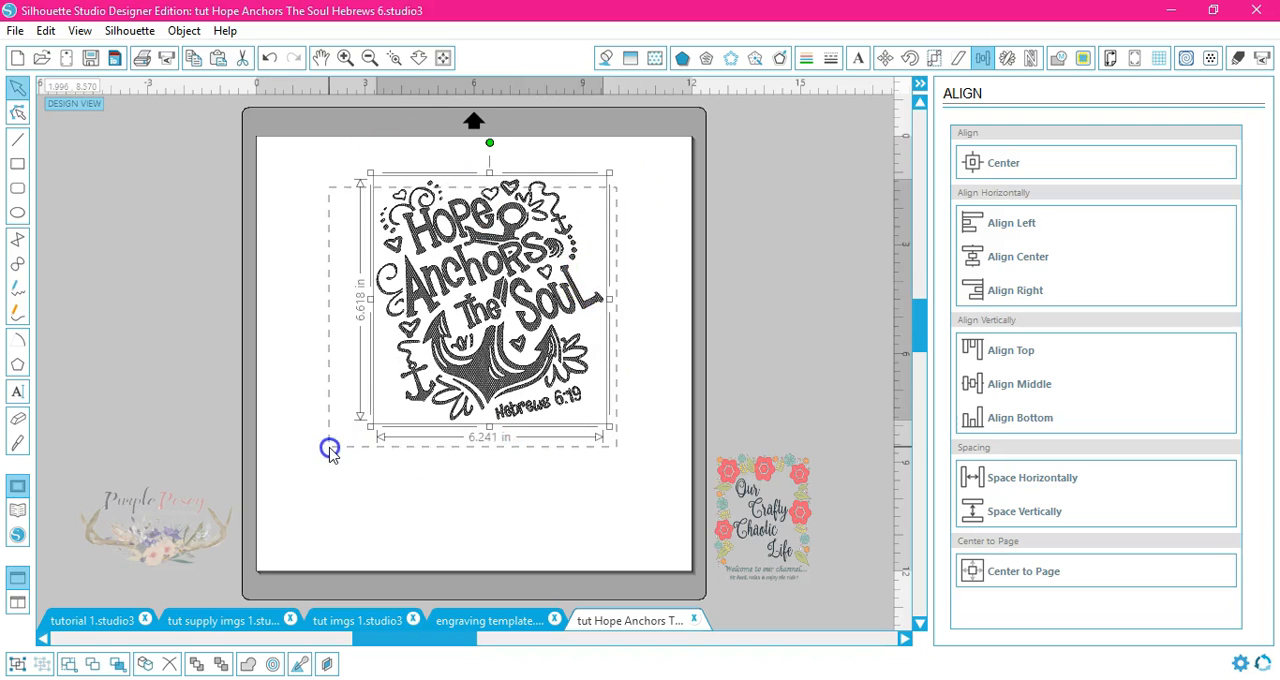
right_click(488, 390)
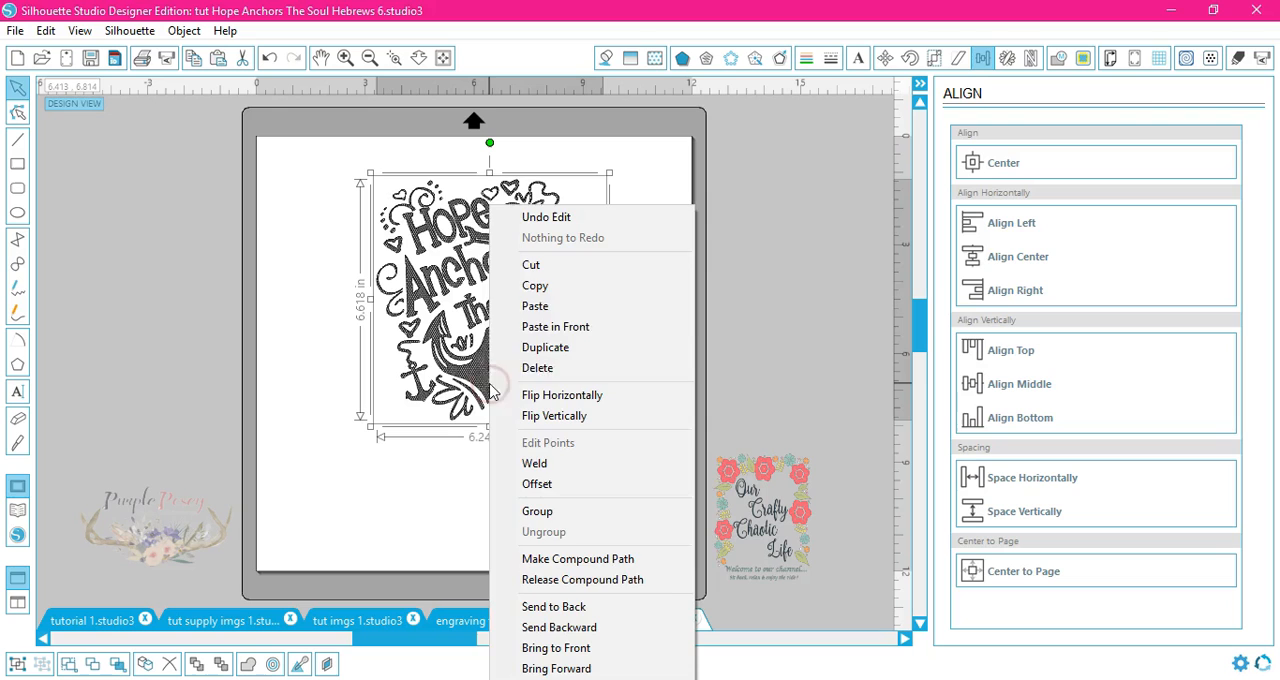
left_click(540, 283)
Step: Paste the design in front on the engraving template and move it into the mat area
left_click(474, 622)
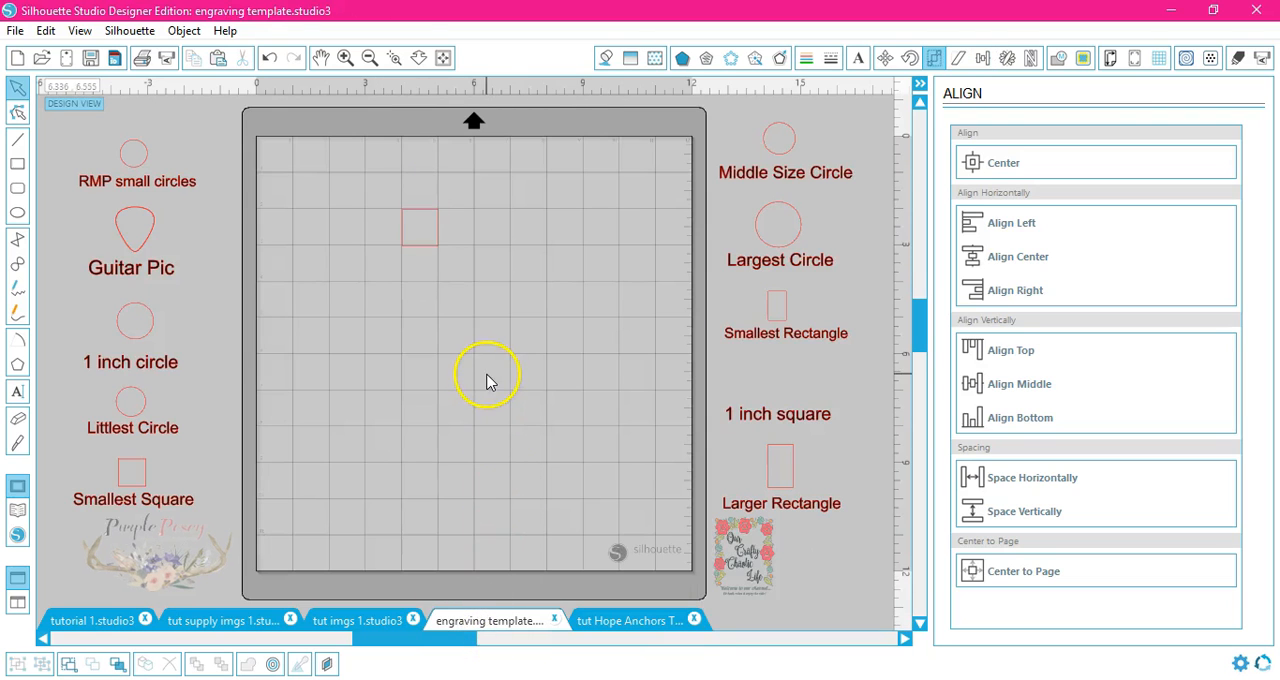
right_click(479, 378)
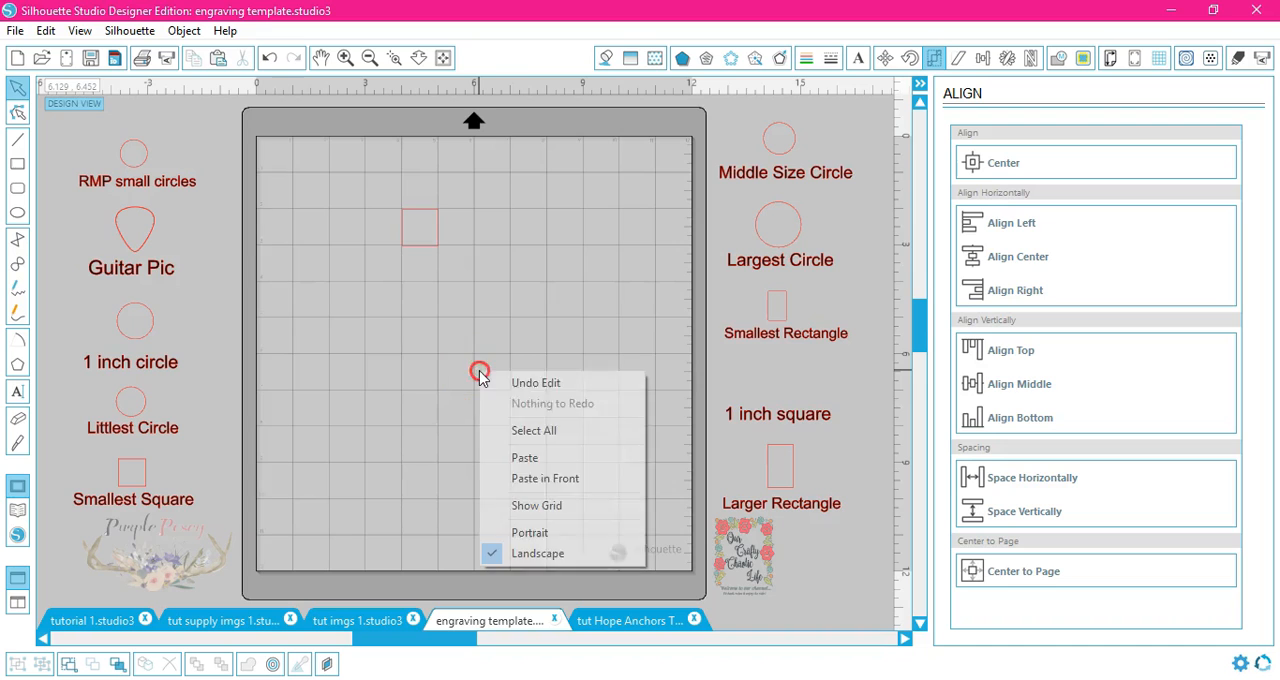
left_click(529, 481)
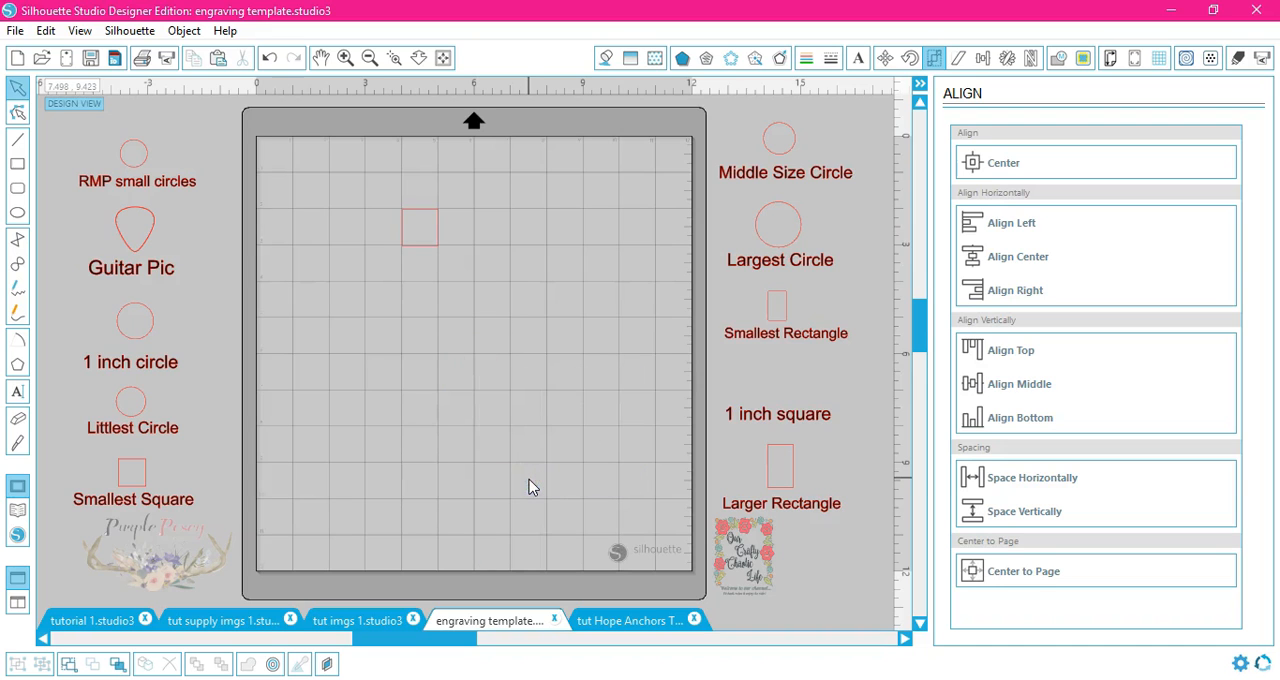
left_click(495, 380)
left_click_drag(493, 378, 560, 395)
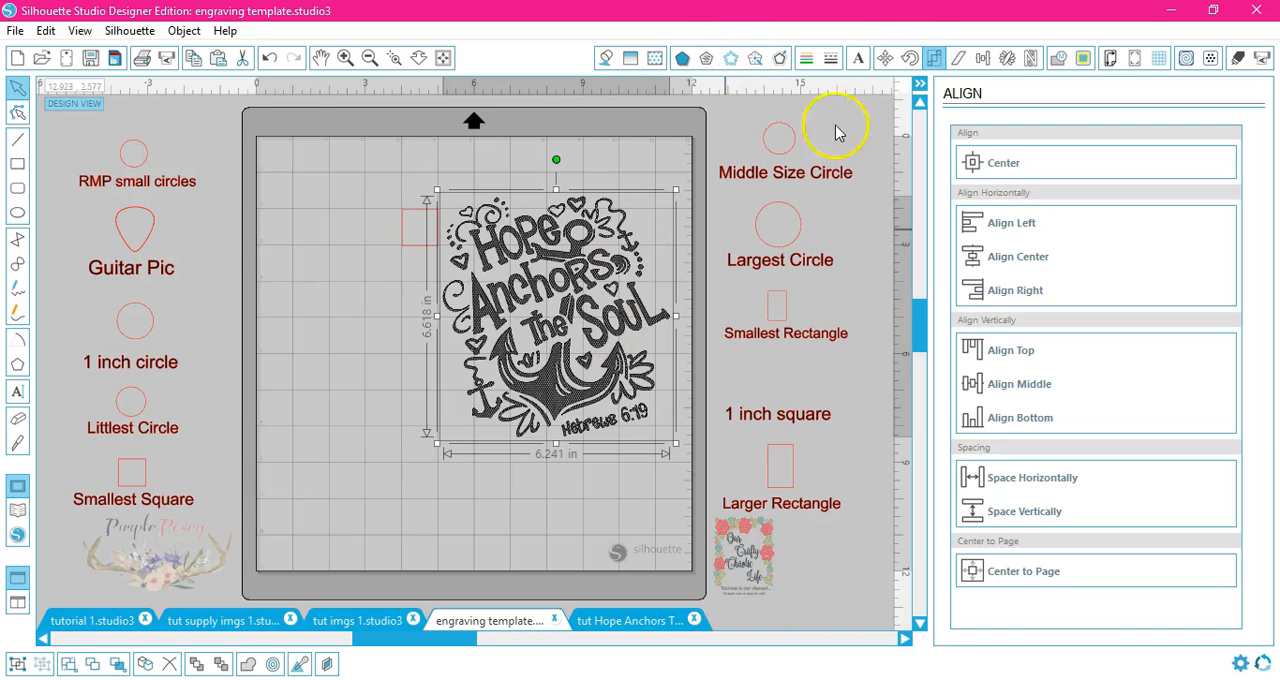
Step: Turn off aspect locking and resize the design to 1 in wide by 1 in high
left_click(935, 62)
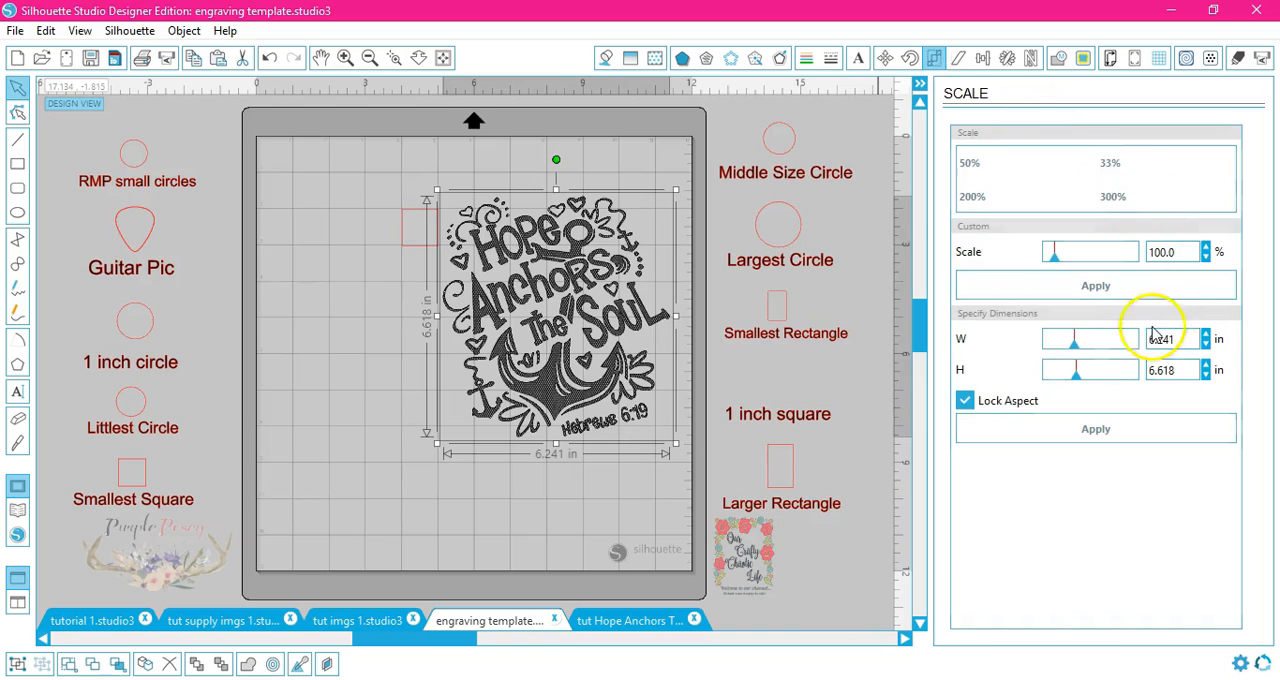
left_click(964, 400)
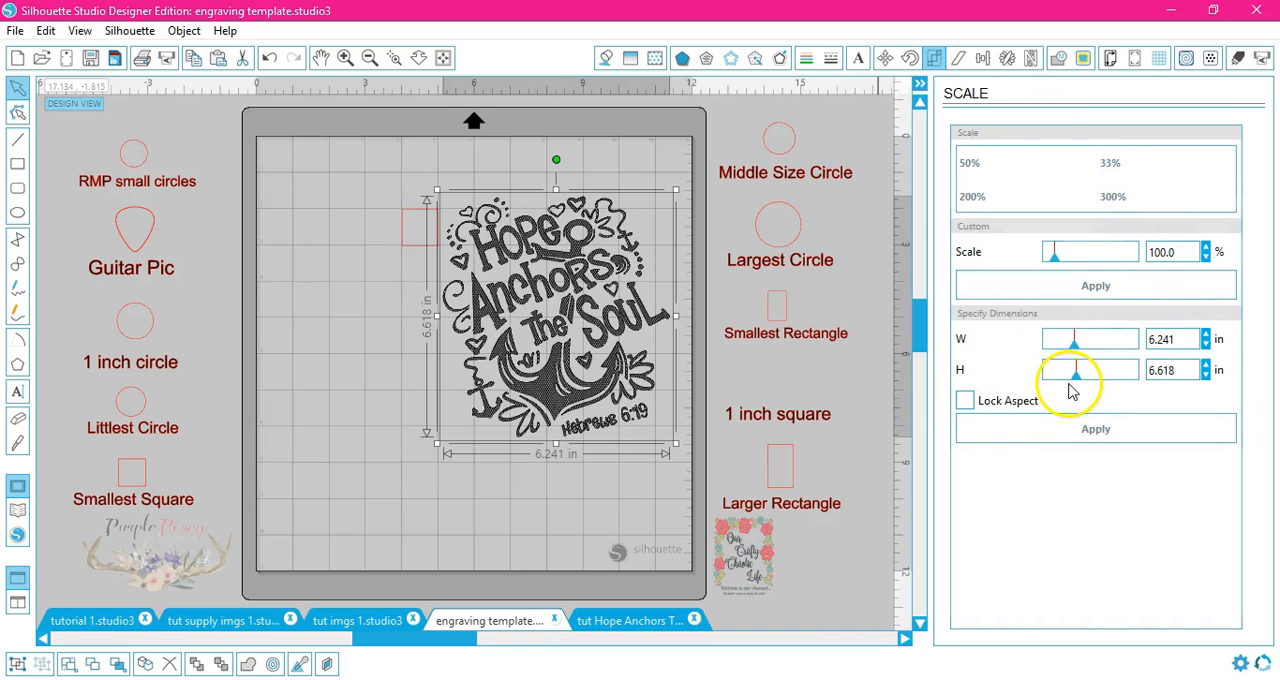
left_click_drag(1187, 339, 1097, 340)
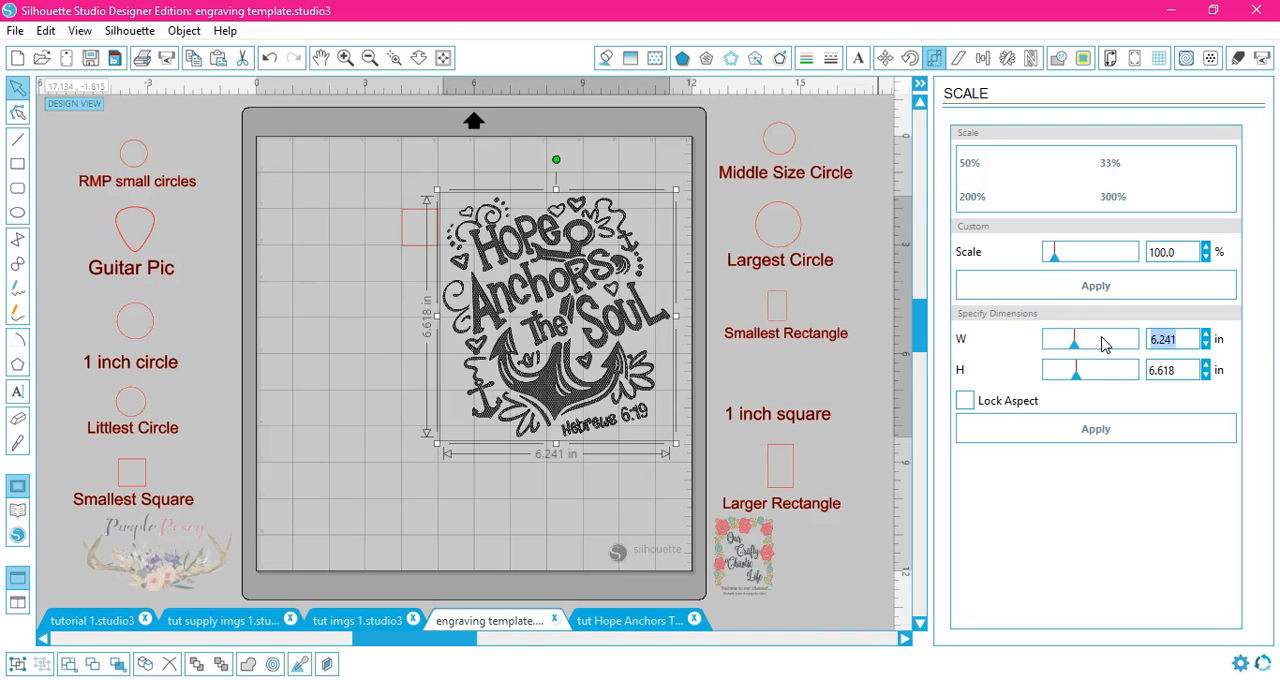
type("1")
key("Tab")
left_click(1170, 370)
left_click(1105, 432)
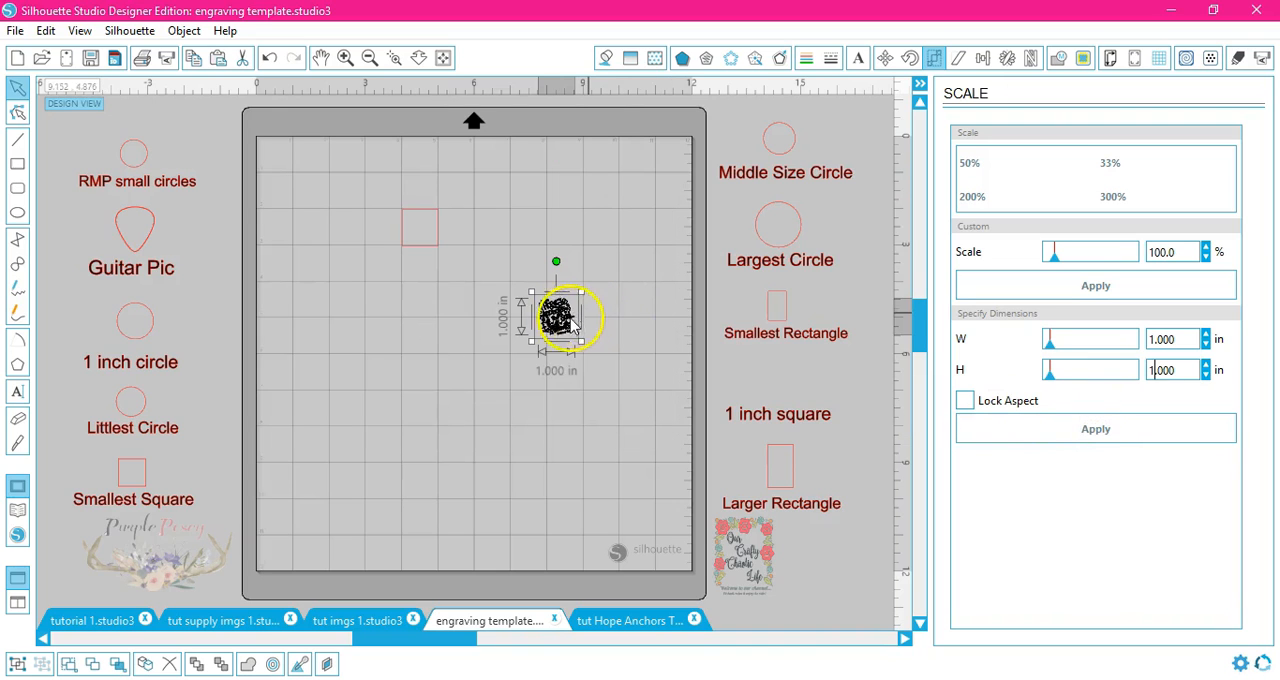
Step: Move the design onto the 1 inch square outline on the engraving template
left_click_drag(562, 320, 476, 240)
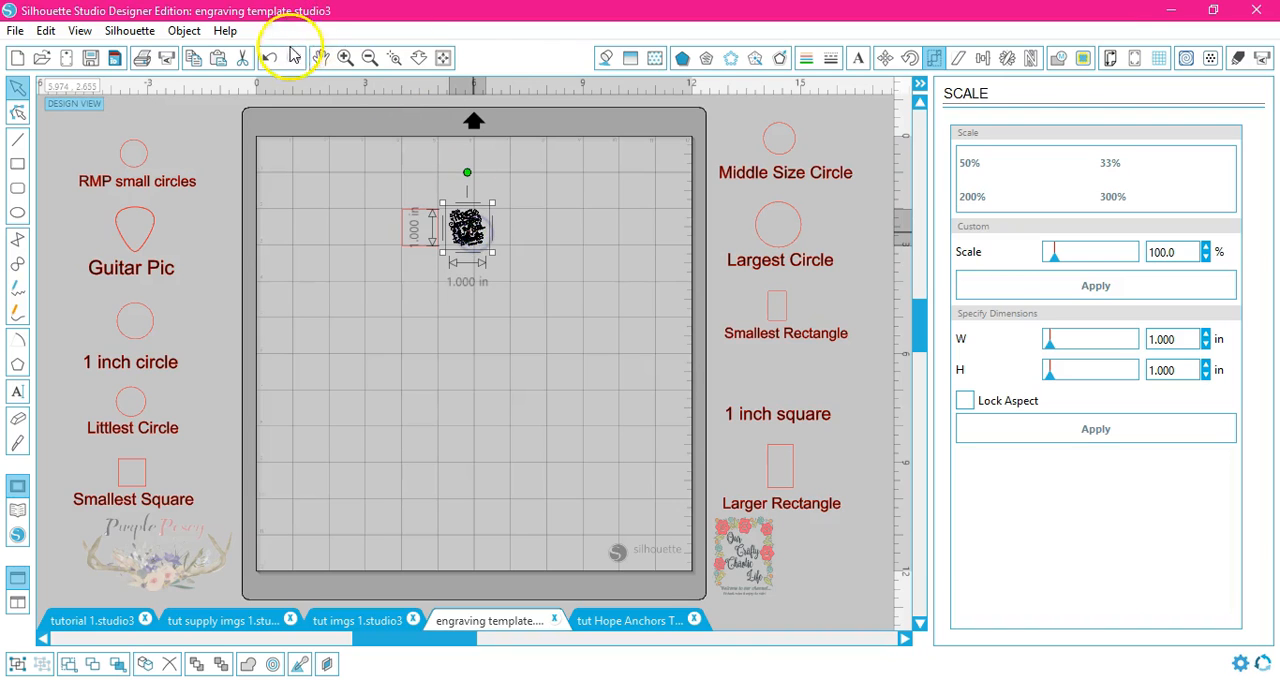
left_click(394, 57)
left_click_drag(384, 190, 509, 280)
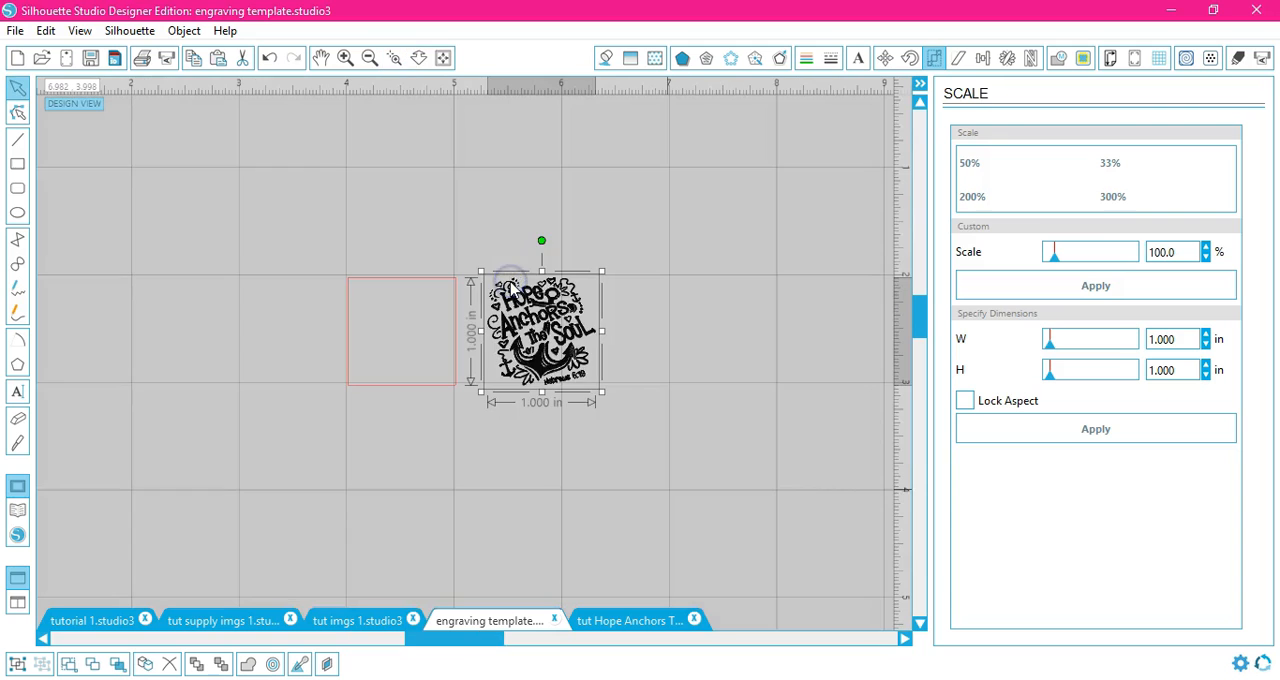
left_click(346, 57)
left_click_drag(543, 386, 355, 370)
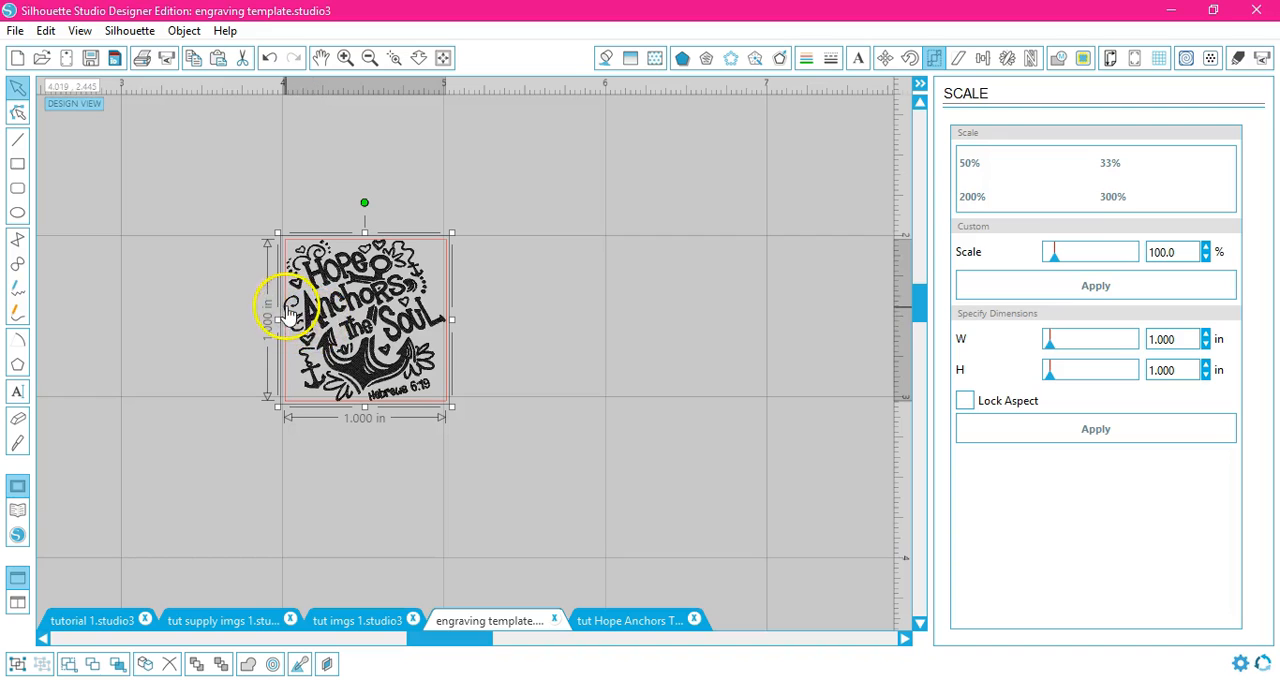
Step: Scale the design down to about 0.9 in square so it sits inside the 1 inch square outline
left_click_drag(452, 231, 440, 245)
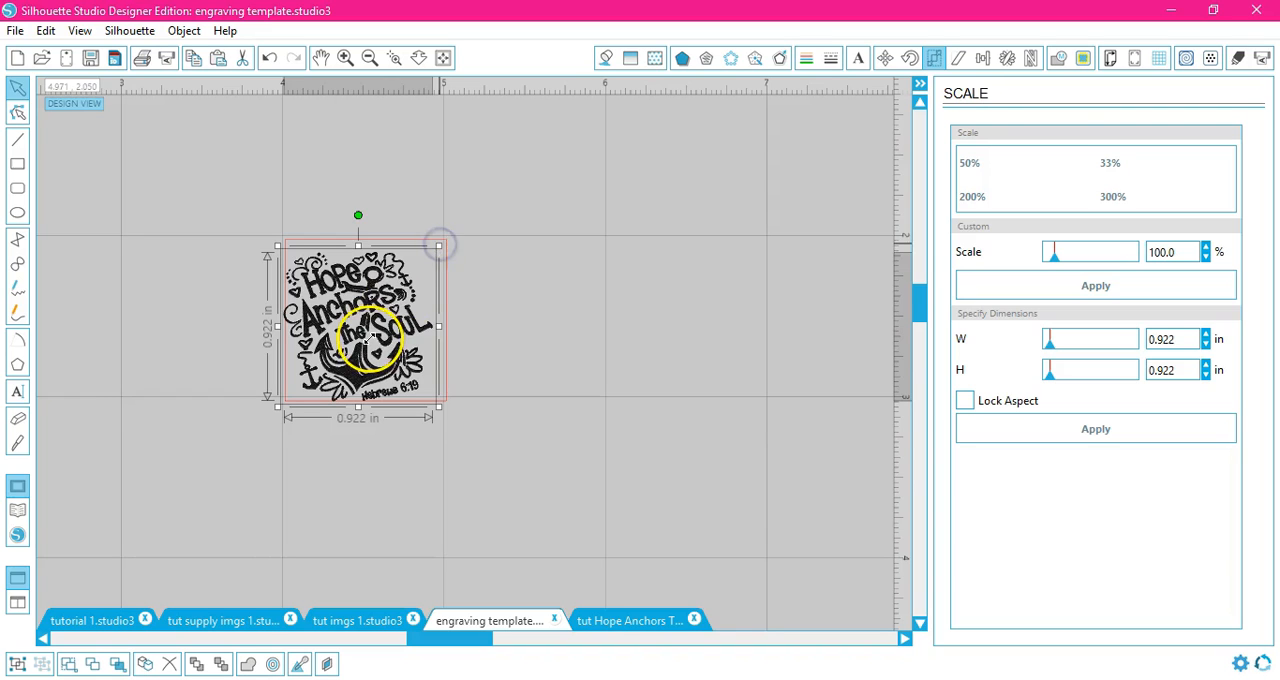
left_click(357, 367)
left_click_drag(357, 367, 365, 362)
left_click(517, 327)
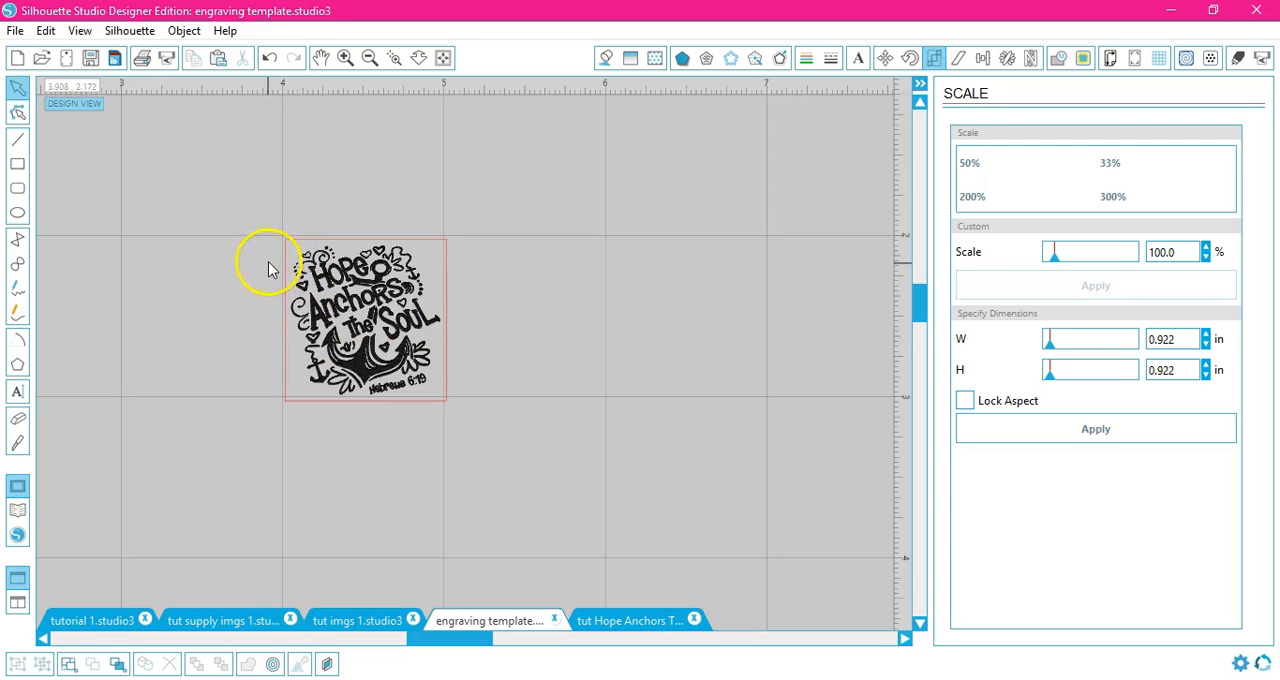
left_click(320, 340)
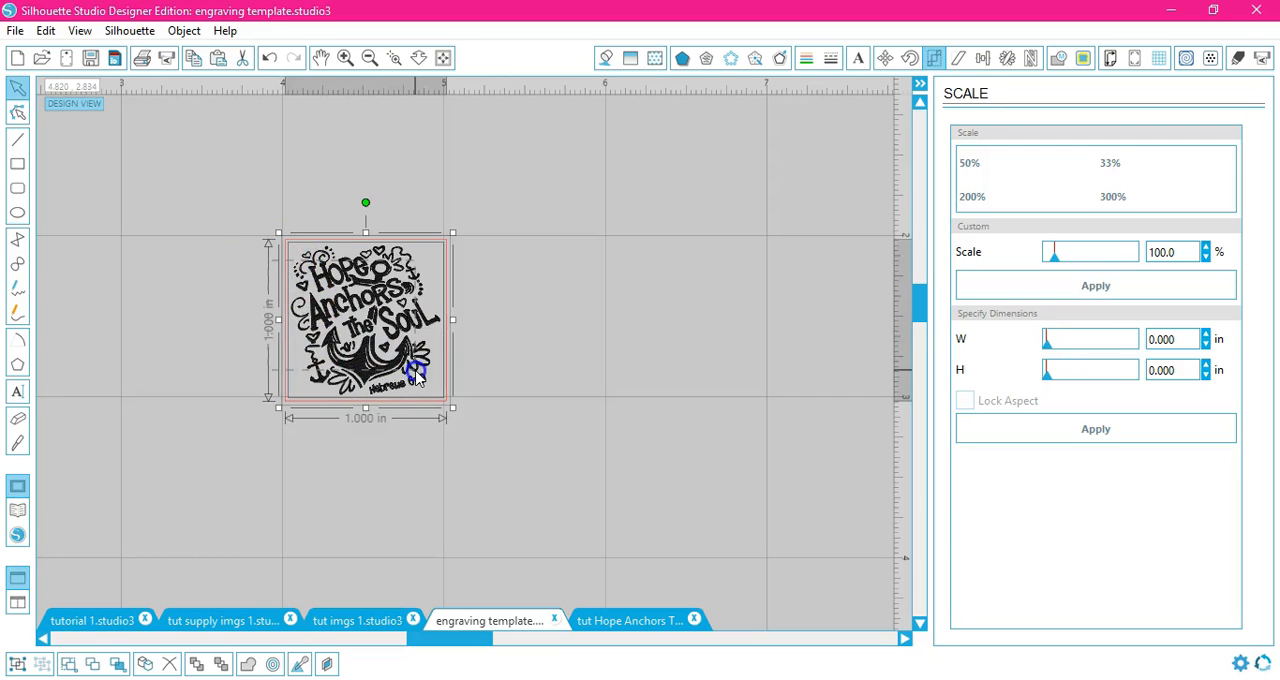
left_click(325, 408)
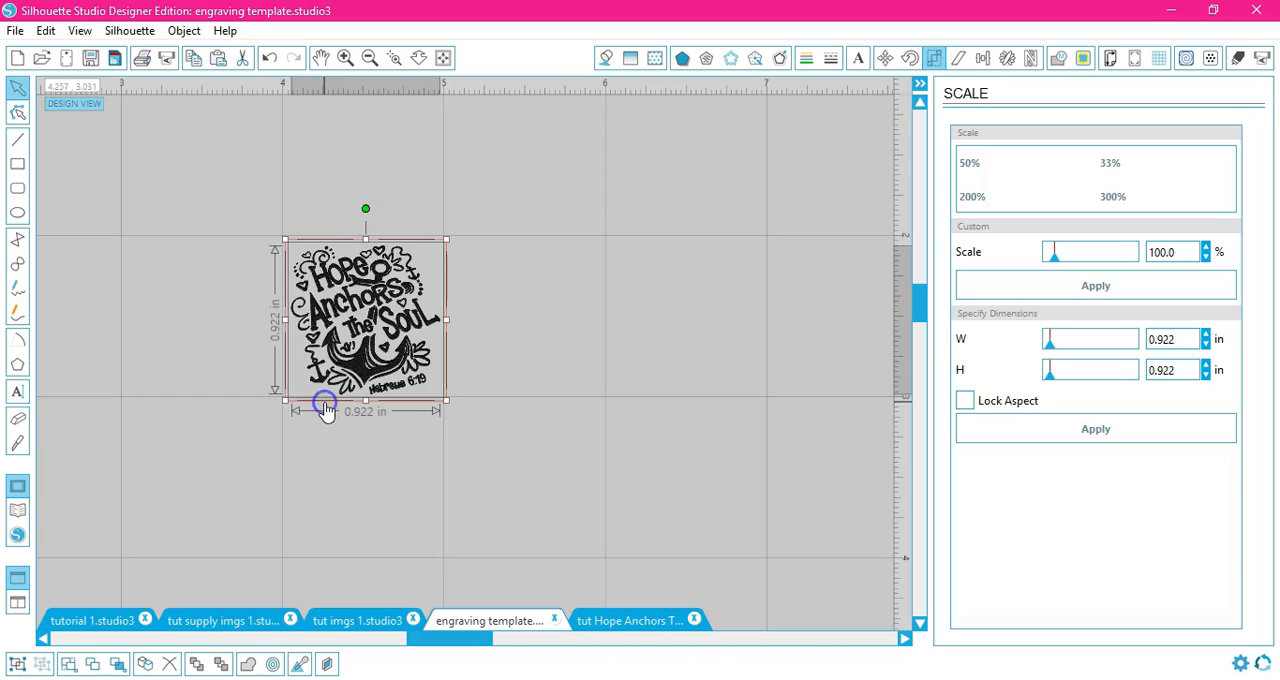
left_click(355, 350)
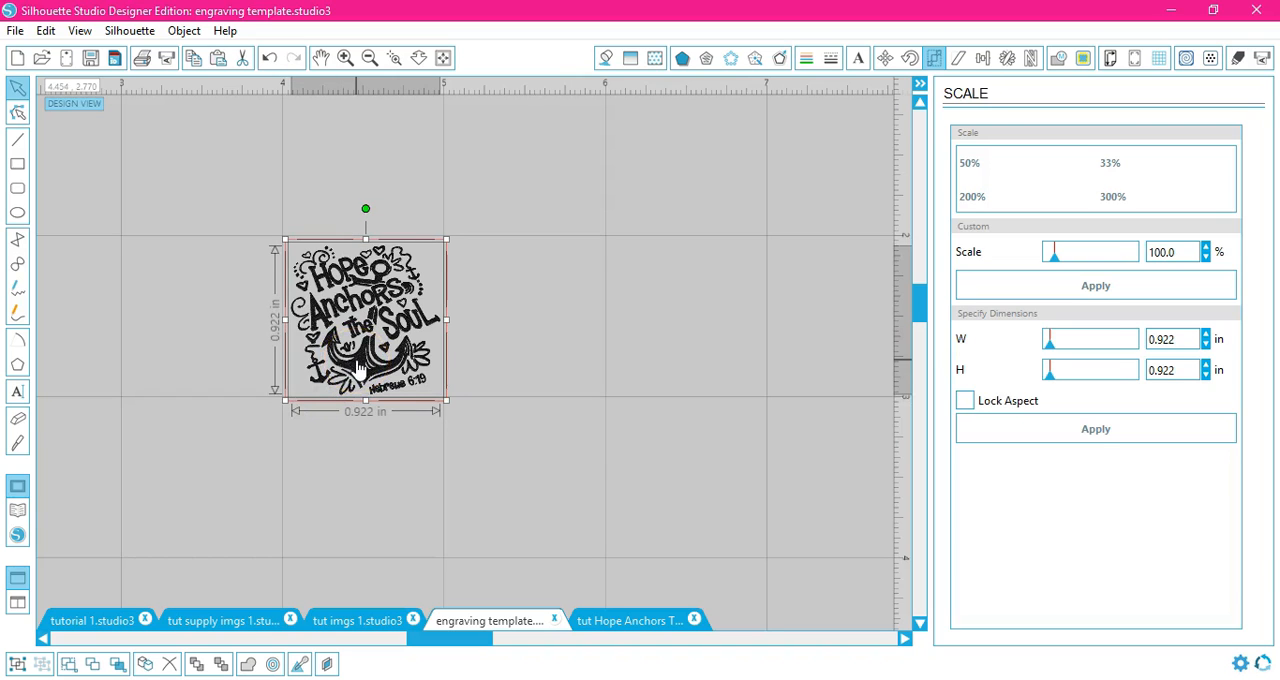
left_click_drag(445, 240, 443, 243)
left_click_drag(362, 369, 366, 368)
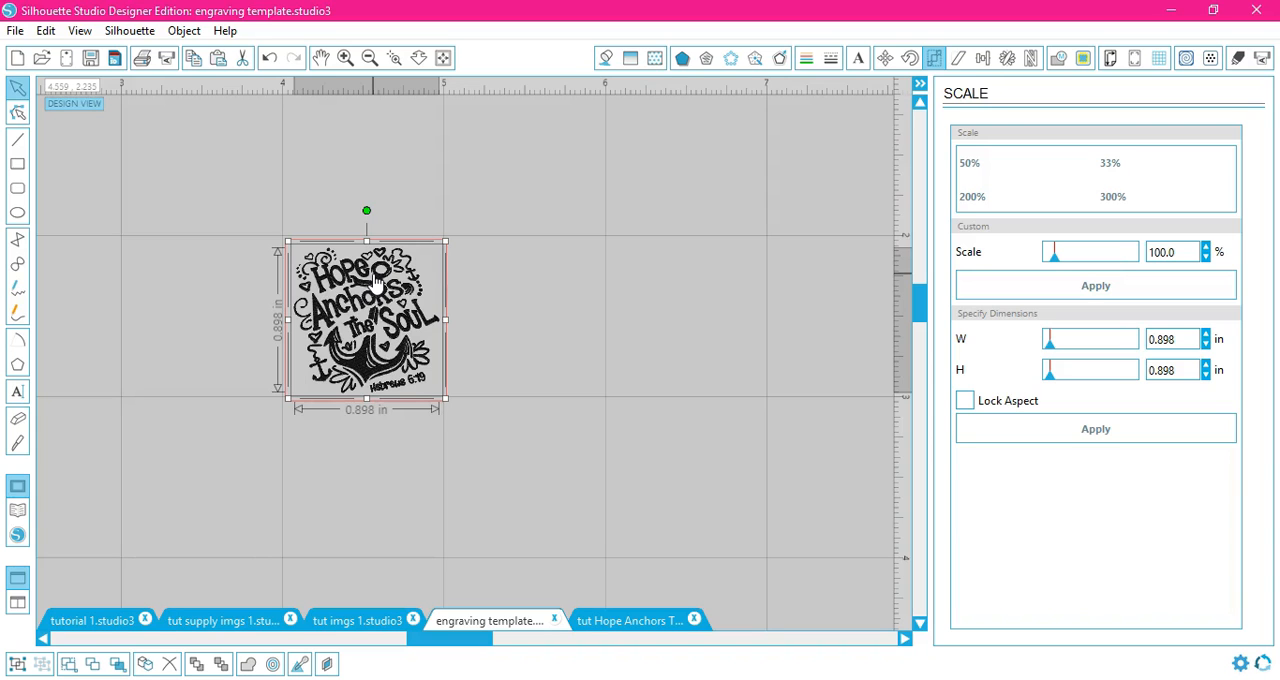
left_click(534, 301)
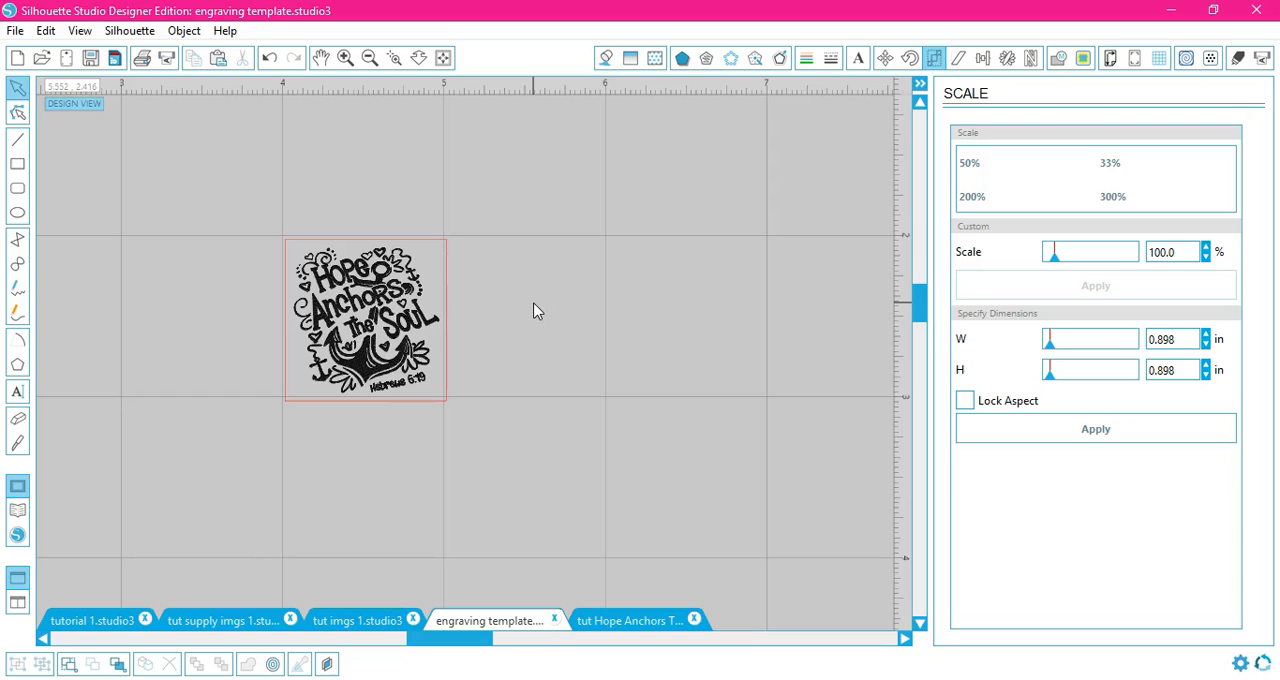
Step: Open the cut settings and set the 1 inch square outline to No Cut
left_click(1239, 59)
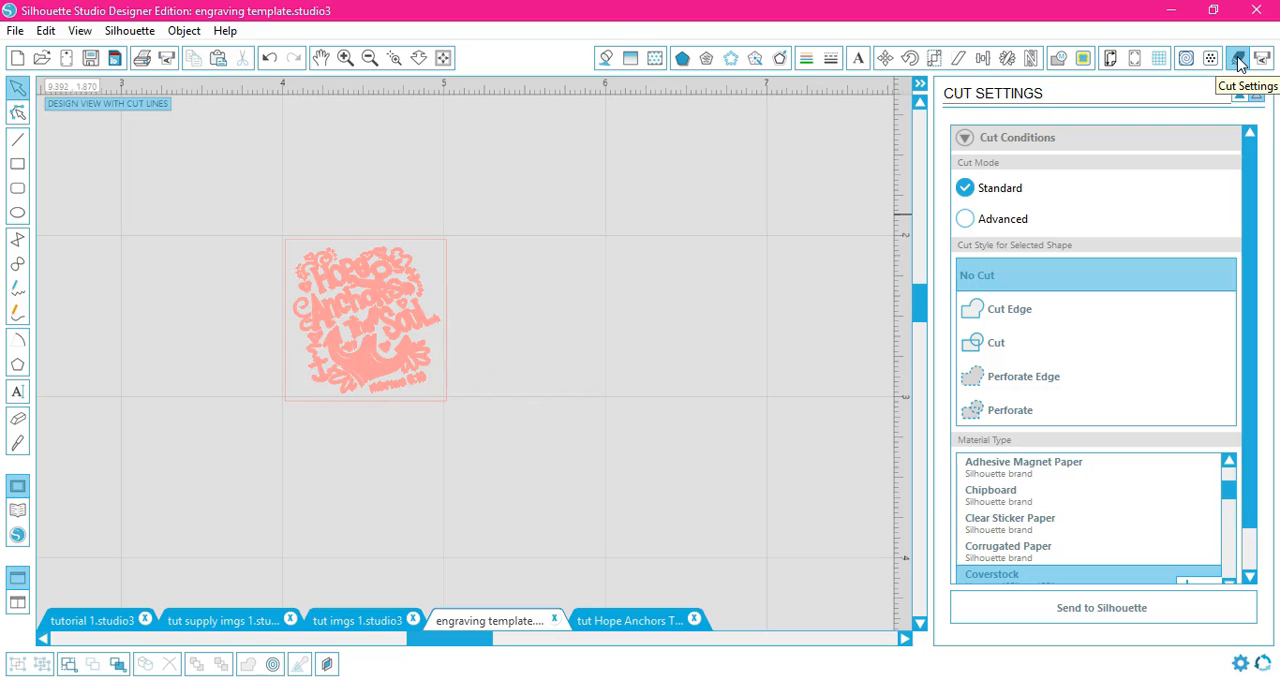
left_click(443, 408)
left_click(1022, 285)
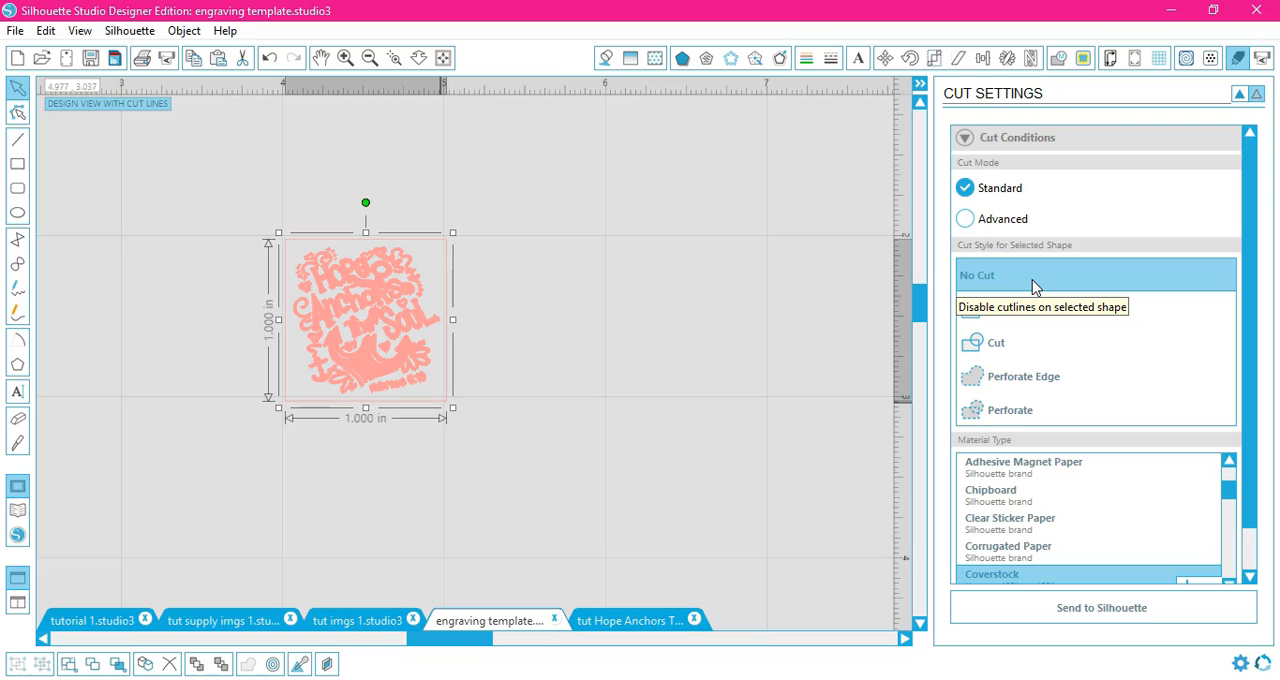
left_click(510, 372)
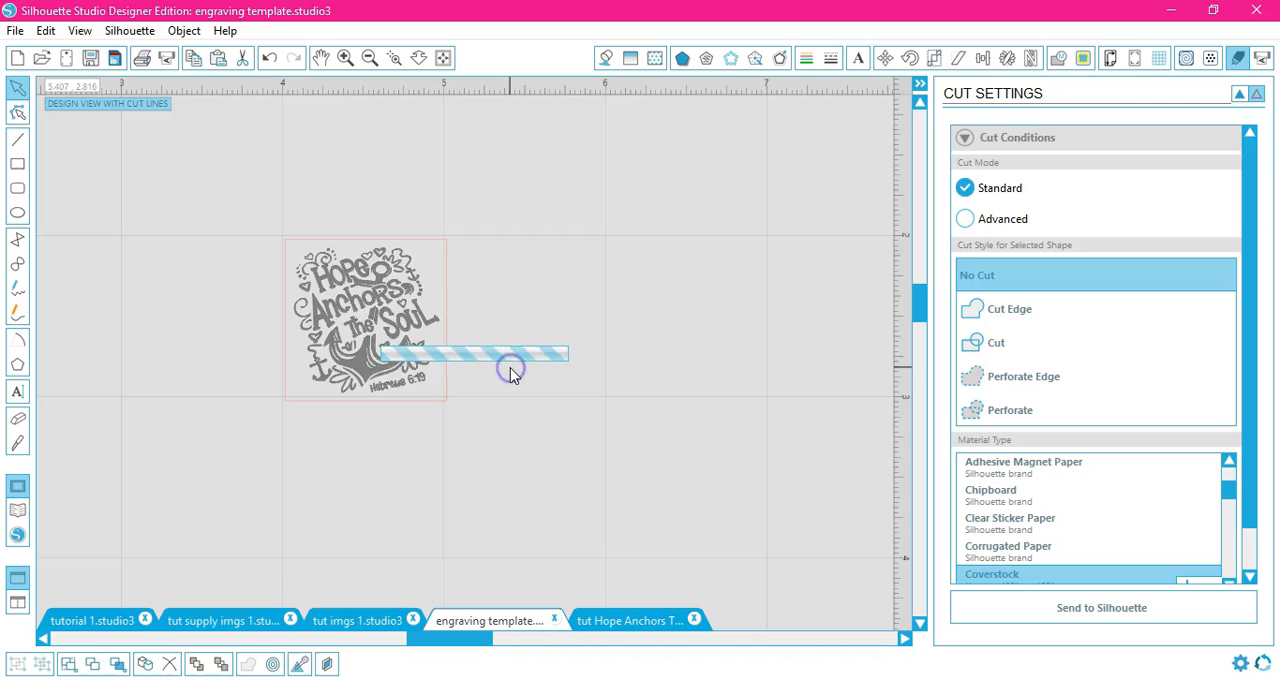
Step: Select the design and choose Coverstock as its material type
left_click(383, 375)
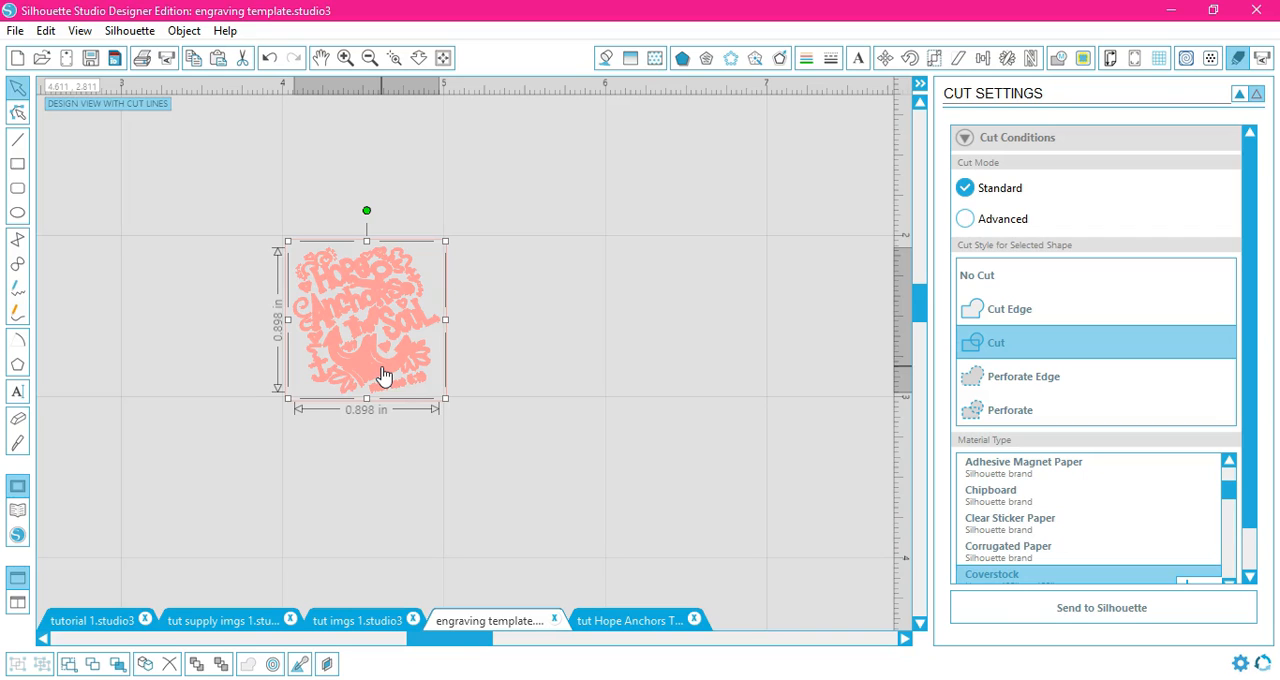
left_click_drag(1251, 267, 1238, 420)
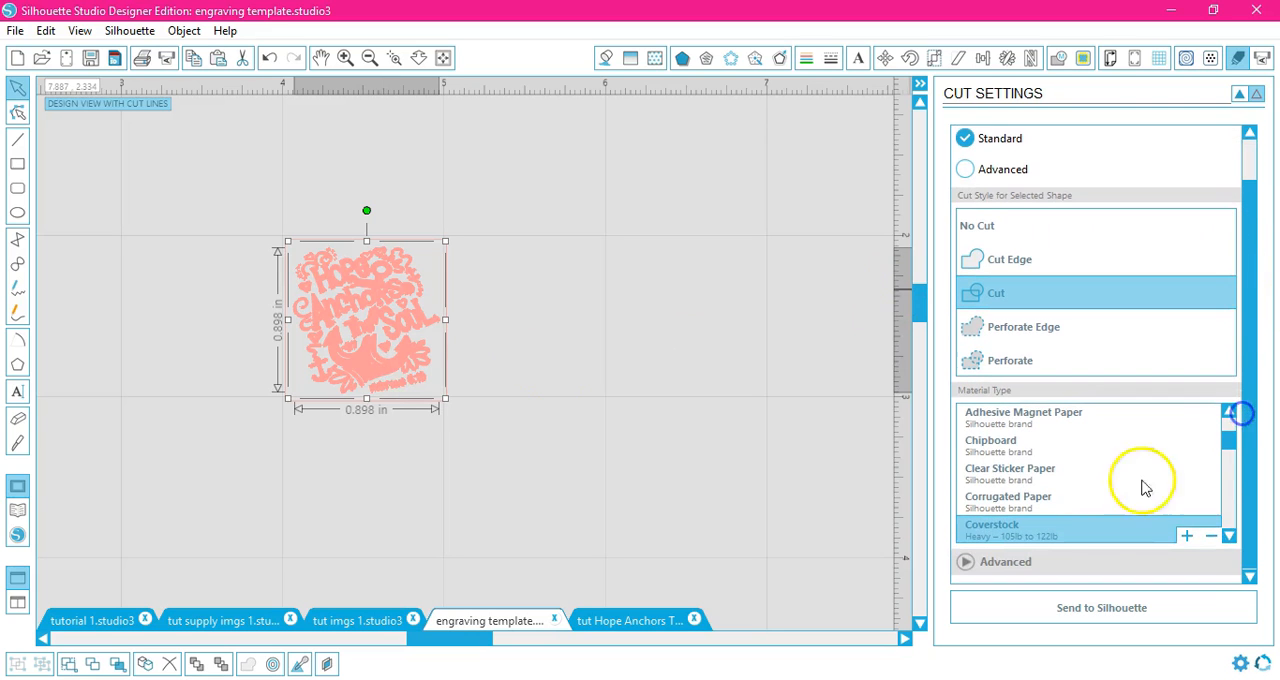
left_click(1051, 536)
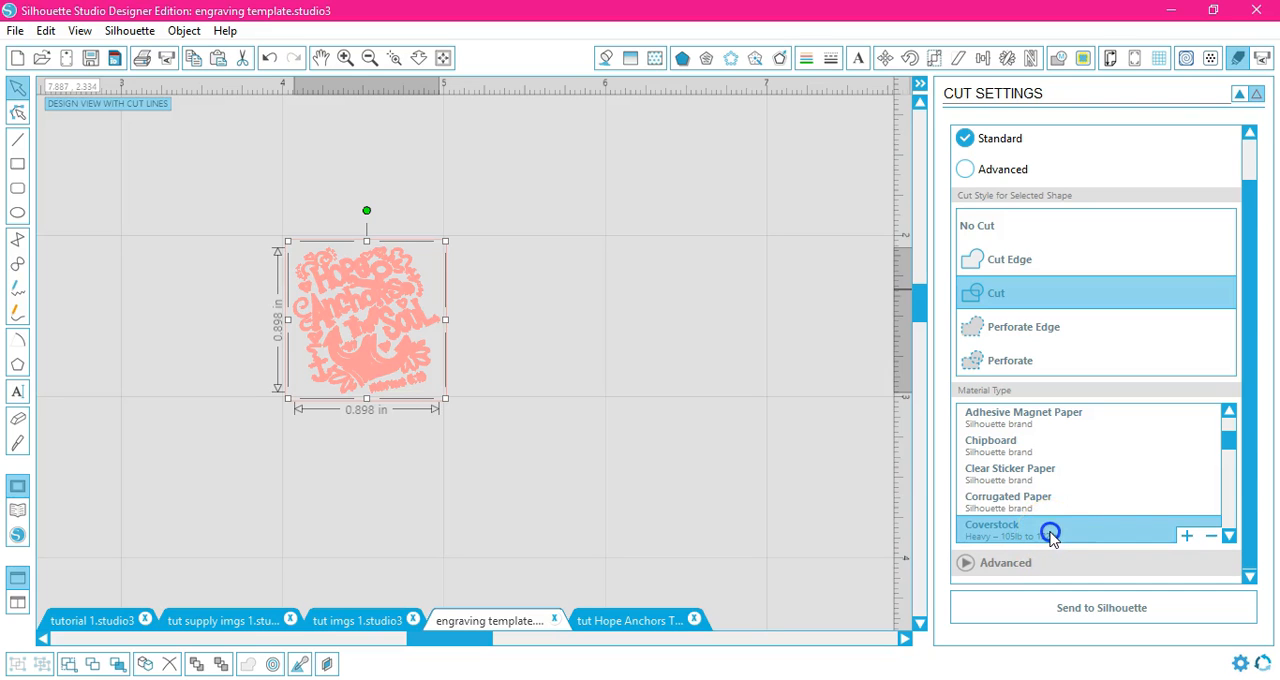
Step: Set the blade type to Sketch Pen and review the speed and thickness settings
mouse_move(1249, 395)
left_mouse_down()
mouse_move(1249, 487)
mouse_move(1240, 466)
left_mouse_up()
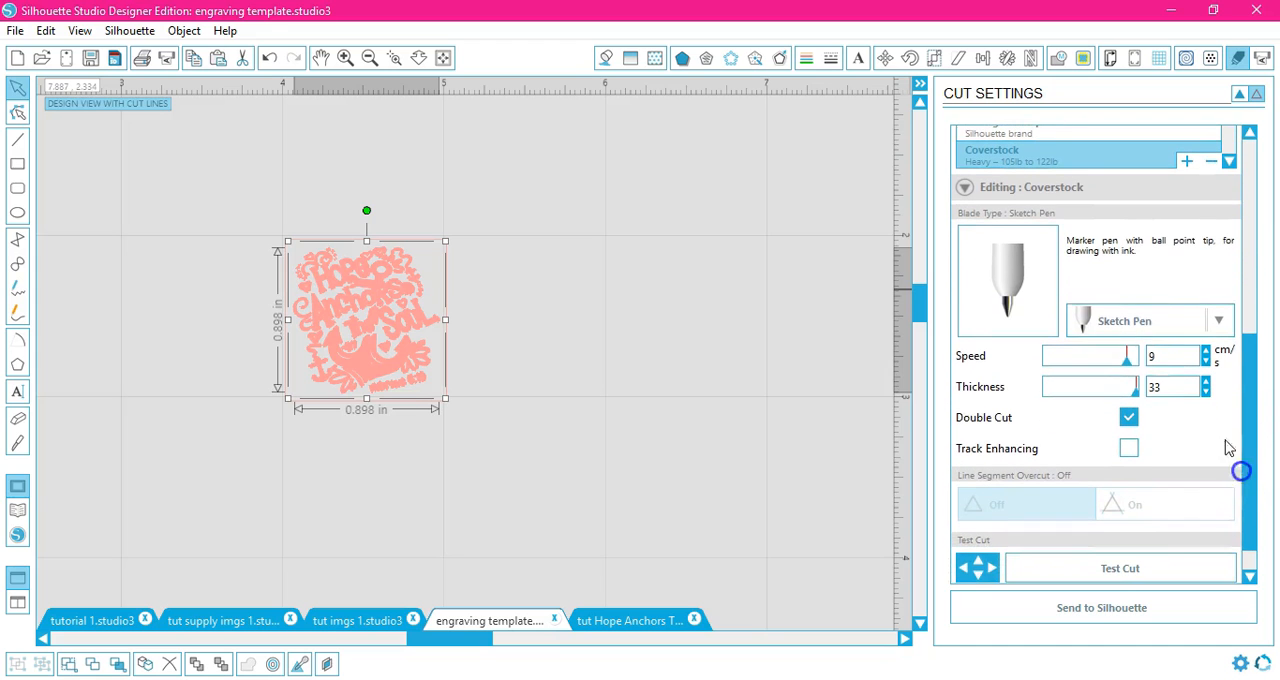
left_click(1220, 322)
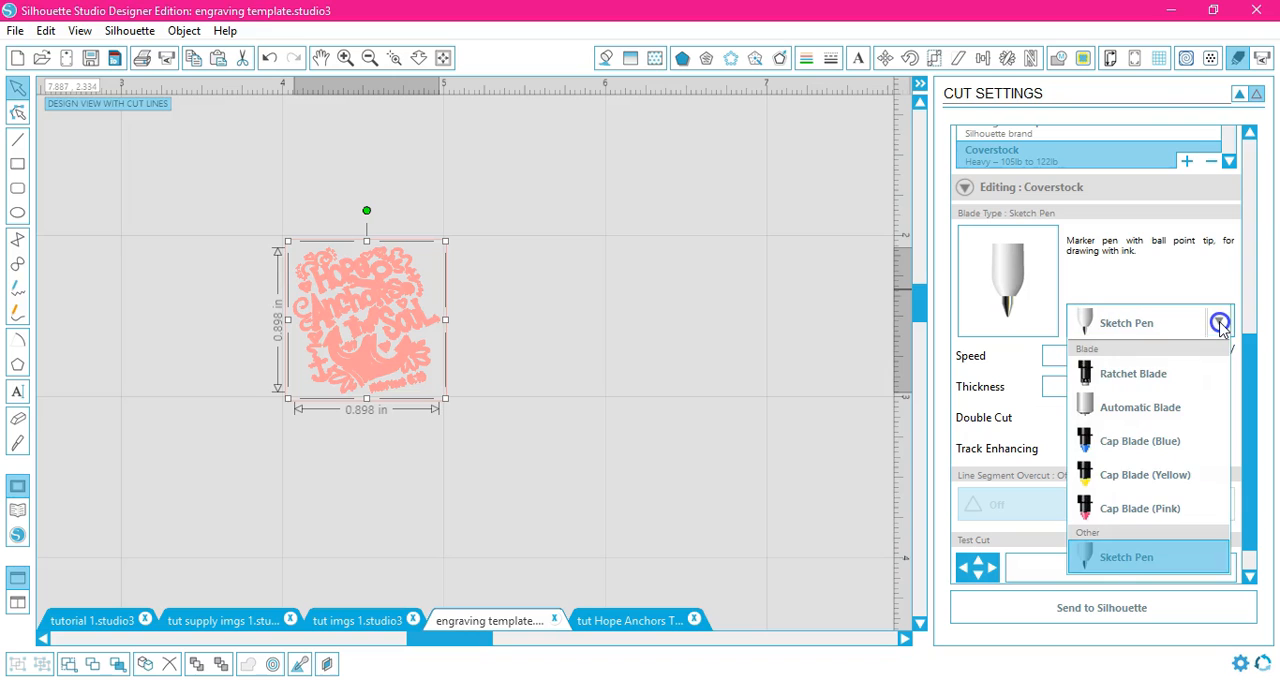
left_click(1140, 568)
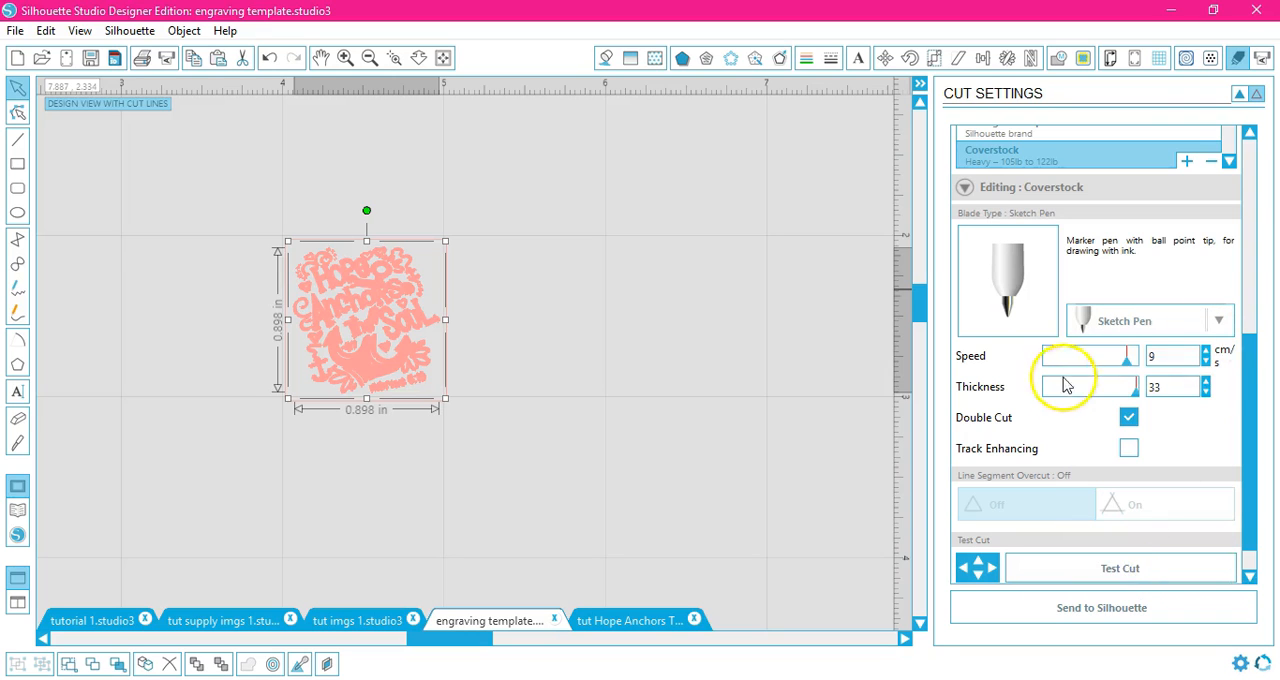
left_click(1171, 357)
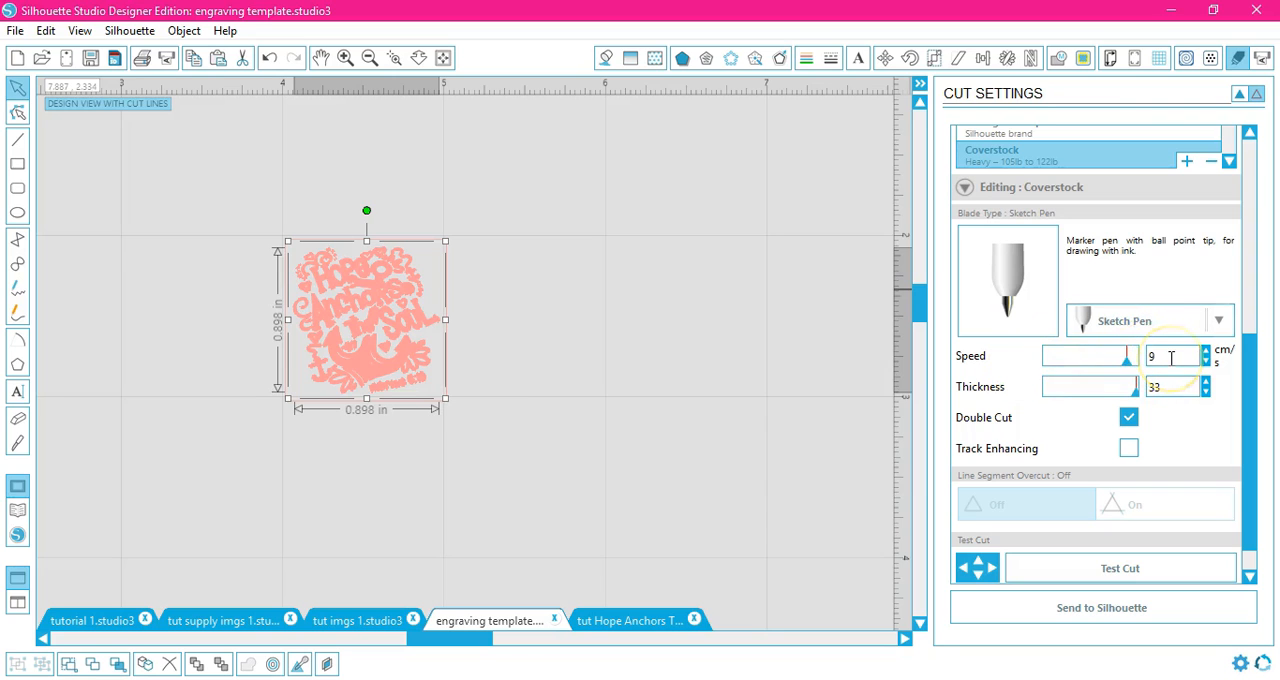
left_click(1176, 392)
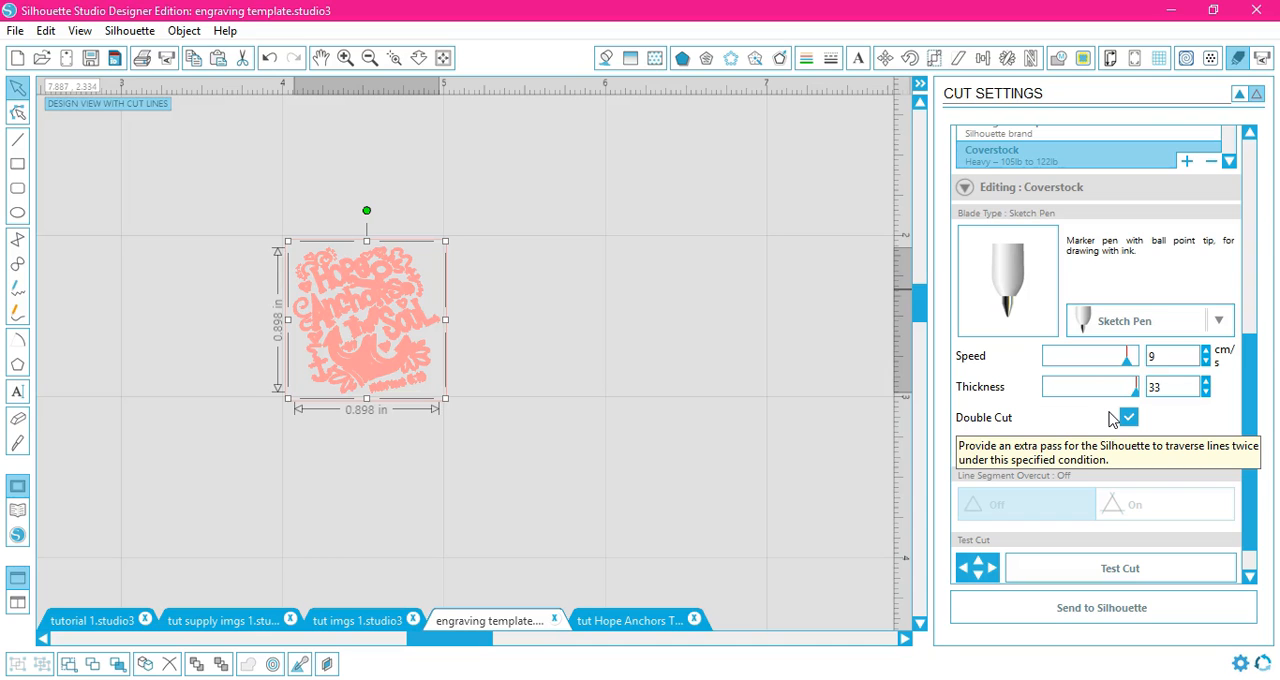
left_click(547, 362)
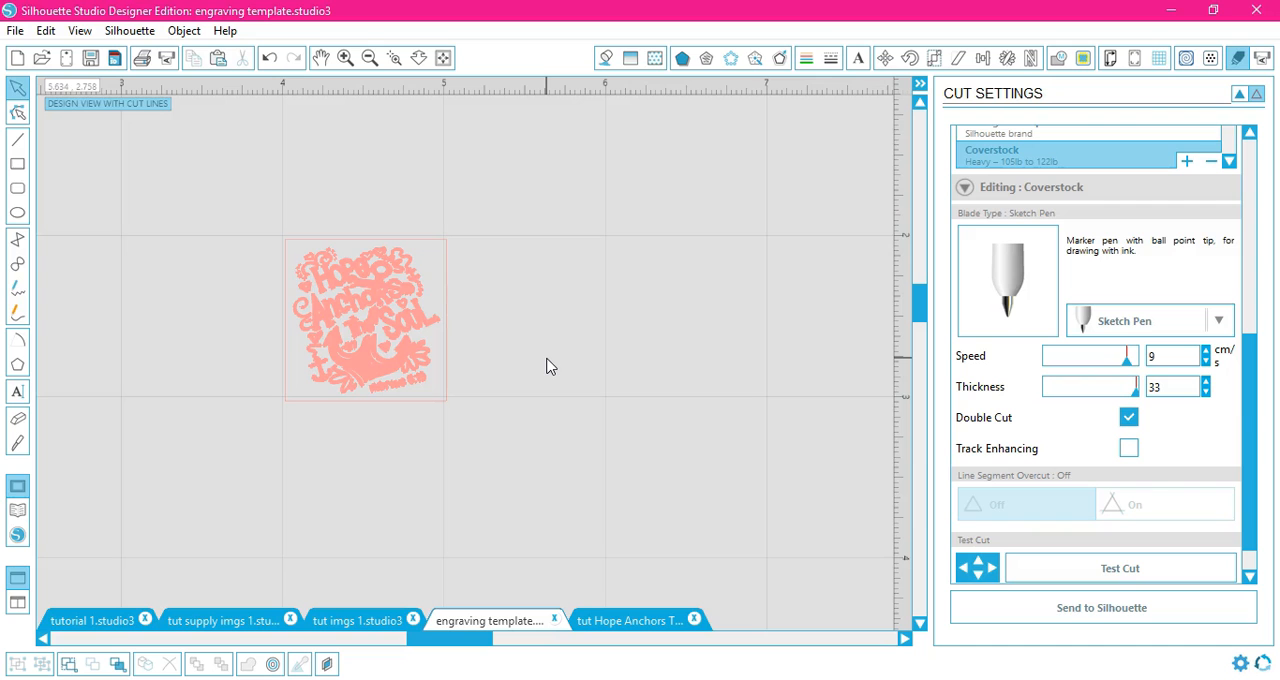
Step: Switch to the tut imgs 1 document and then to the tutorial 1 document
left_click(421, 376)
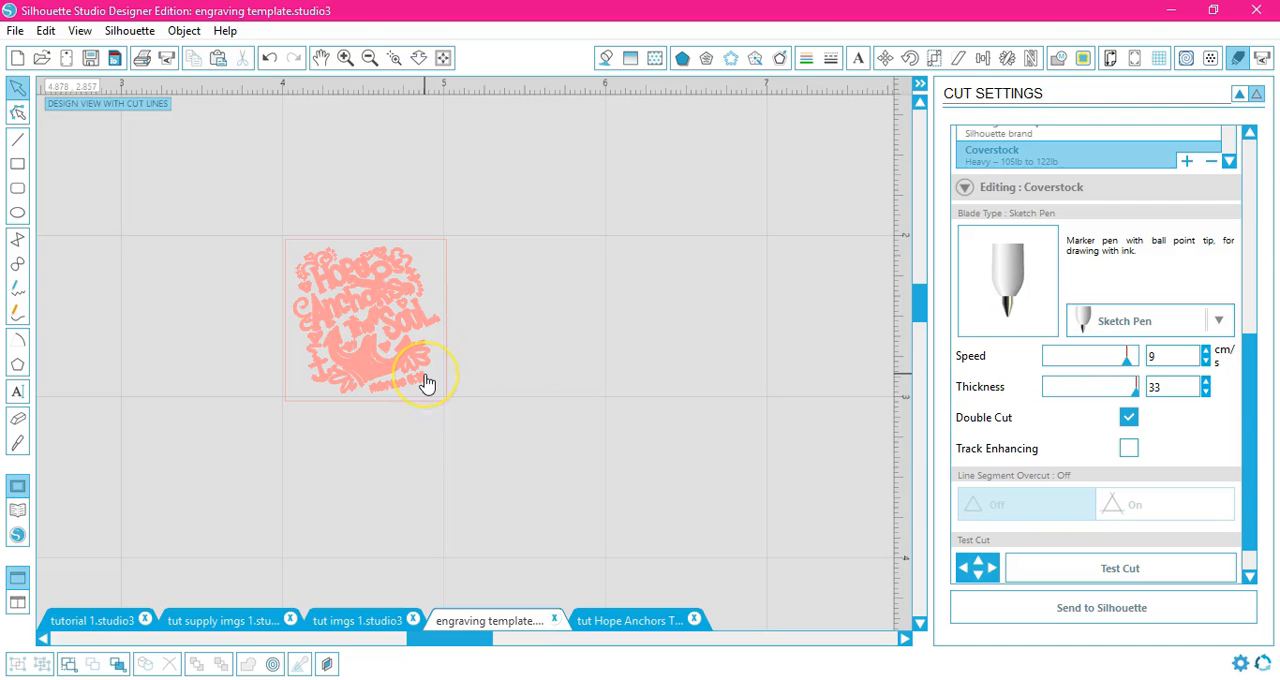
left_click(297, 670)
left_click(345, 620)
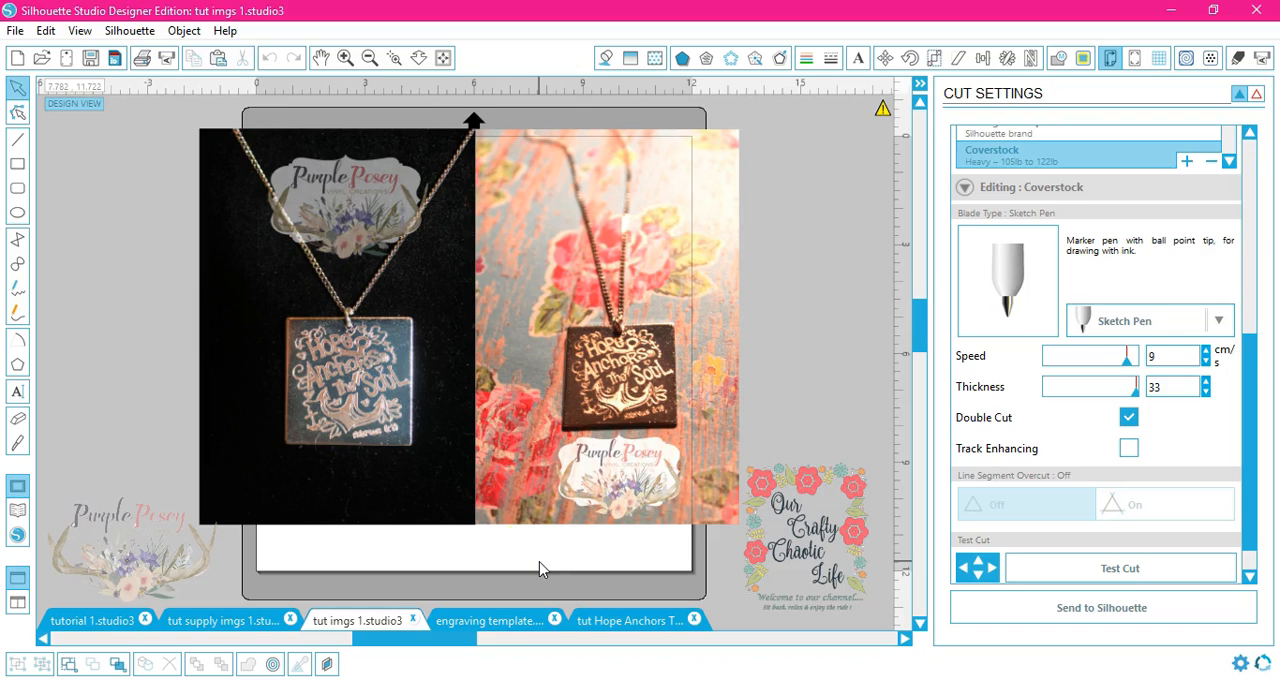
left_click(78, 622)
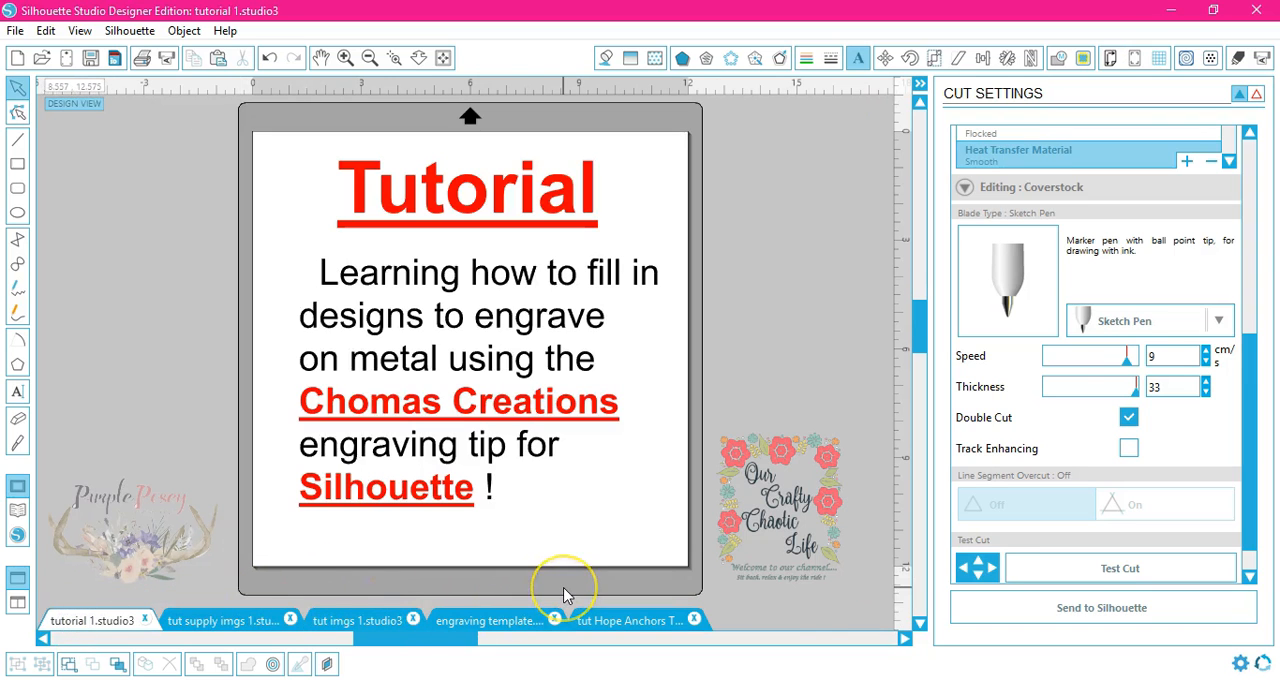